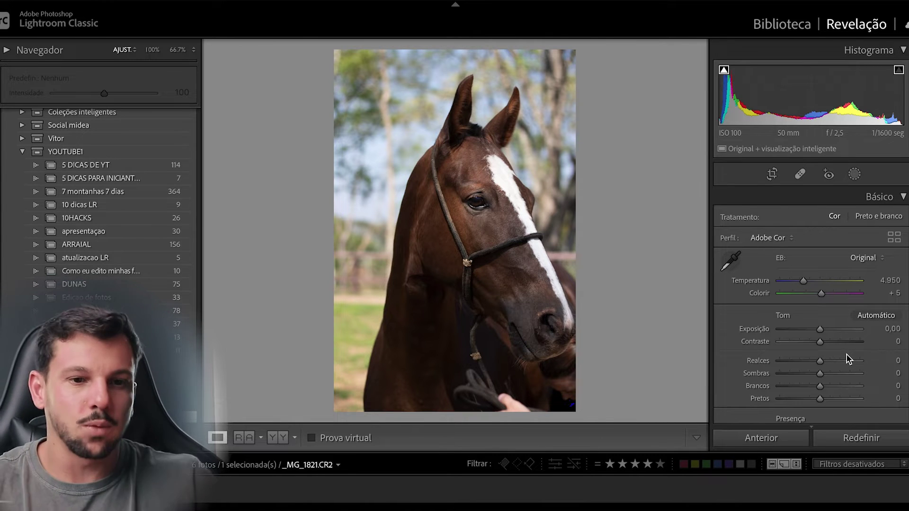
Step: Set the horse photo's contrast to +47, highlights to −97, shadows to +17, whites to +28 and blacks to +38
left_click_drag(820, 345, 838, 344)
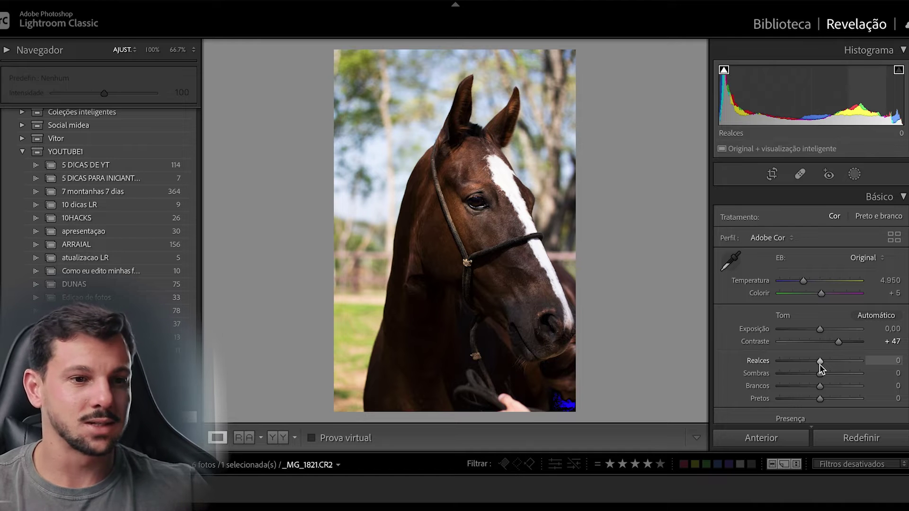
left_click_drag(819, 364, 835, 401)
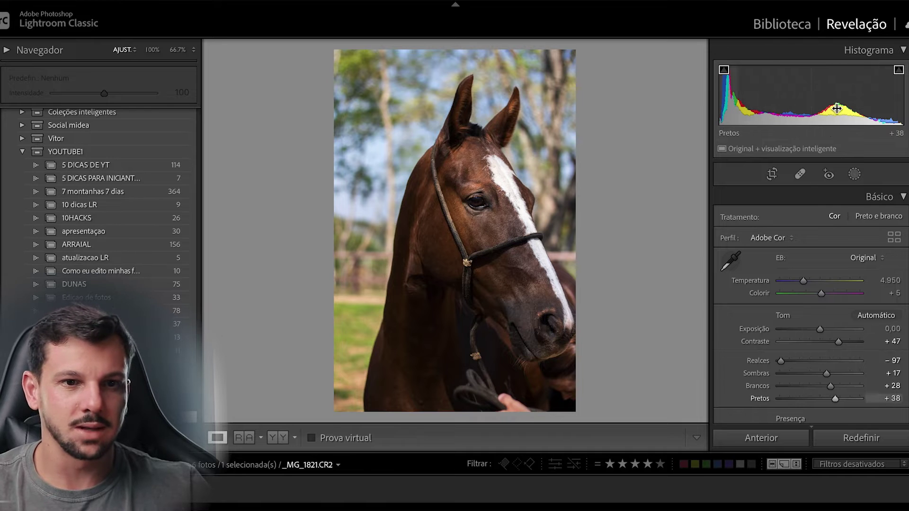
Step: Set the photo's texture to +38, clarity to −15, vibrance to +19 and saturation to −25
scroll(836, 365, "down", 2)
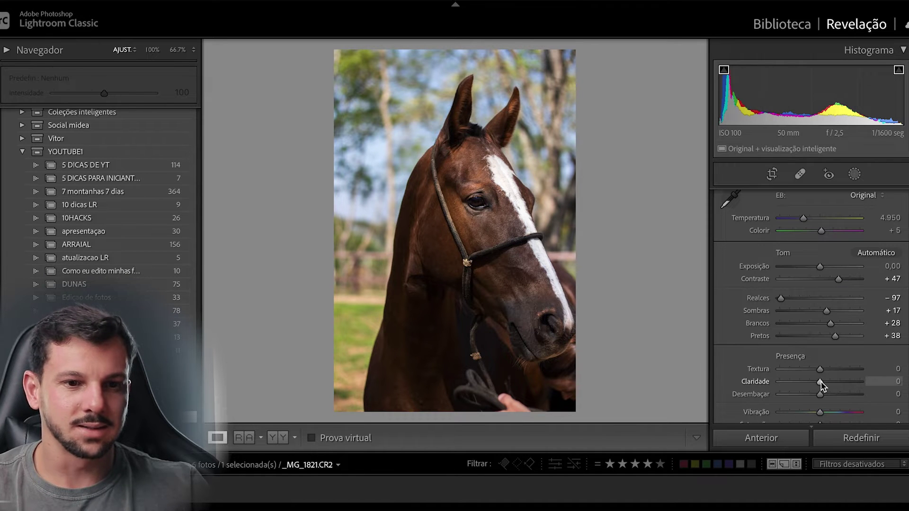
left_click_drag(820, 382, 834, 367)
scroll(841, 389, "down", 1)
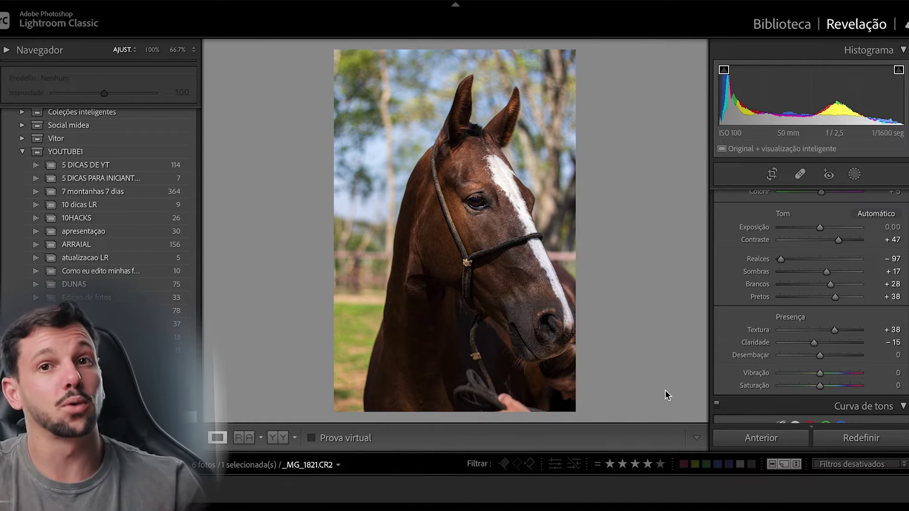
mouse_move(819, 386)
left_mouse_down()
mouse_move(810, 386)
mouse_move(825, 374)
mouse_move(808, 385)
left_mouse_up()
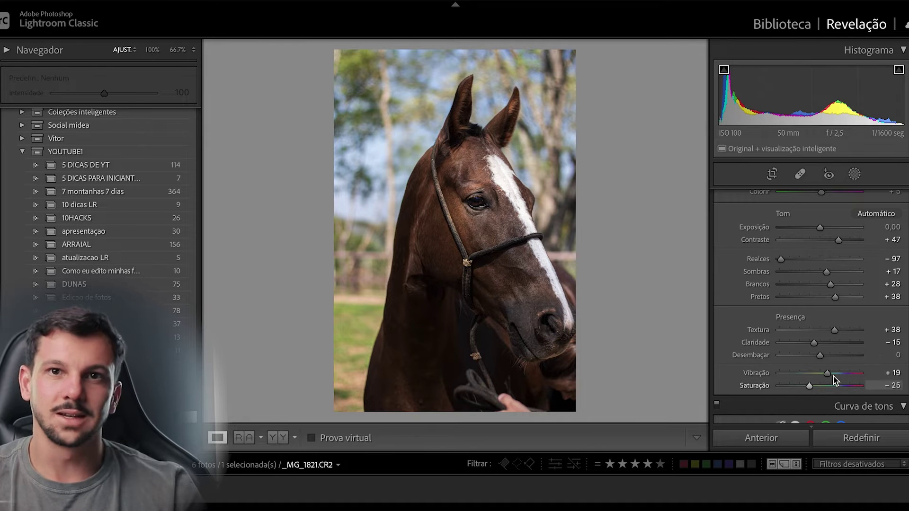
Step: Shape the tone curve with points at about 64/57 and 191/198, raise the black point to 0/19, and anchor the deep shadows
scroll(834, 380, "down", 5)
left_click_drag(774, 345, 775, 347)
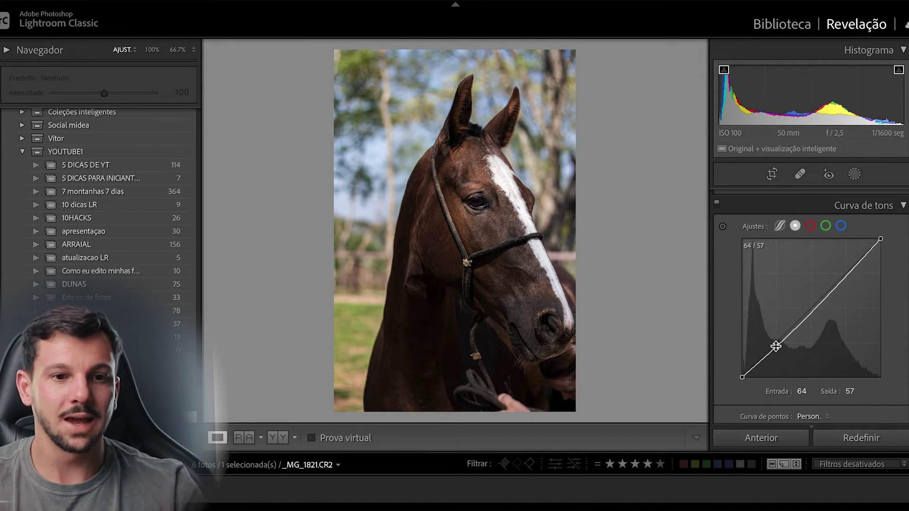
left_click_drag(845, 274, 845, 269)
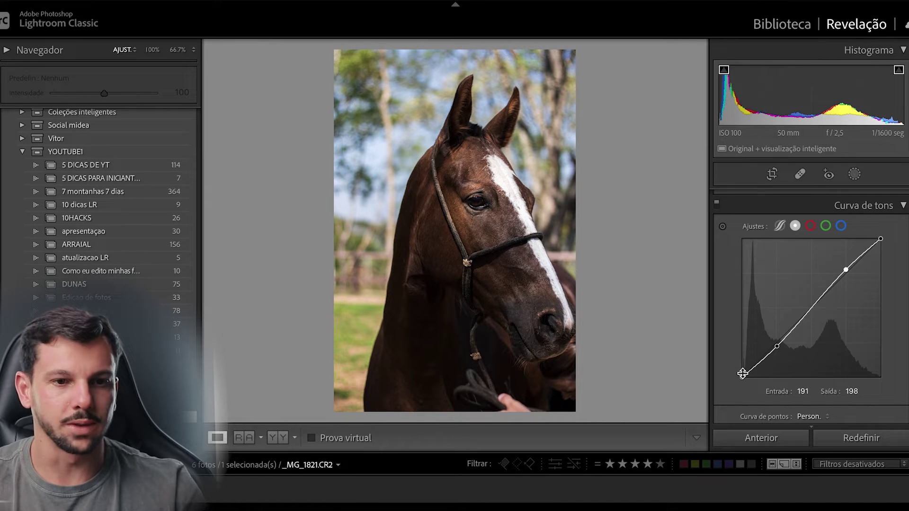
left_click_drag(742, 374, 742, 367)
left_click(754, 364)
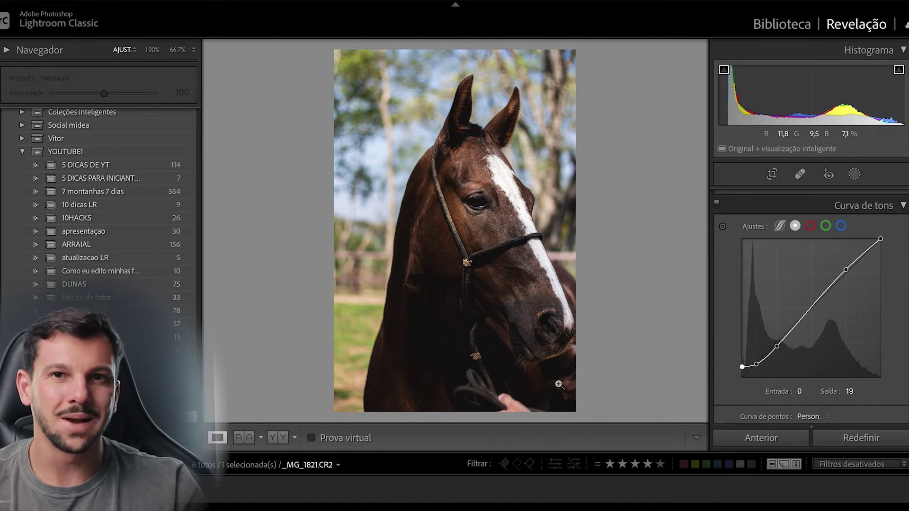
Step: Set the HSL hue to −10 for orange, +56 for yellow and +48 for green, leaving aqua, blue and purple at 0
scroll(857, 338, "down", 5)
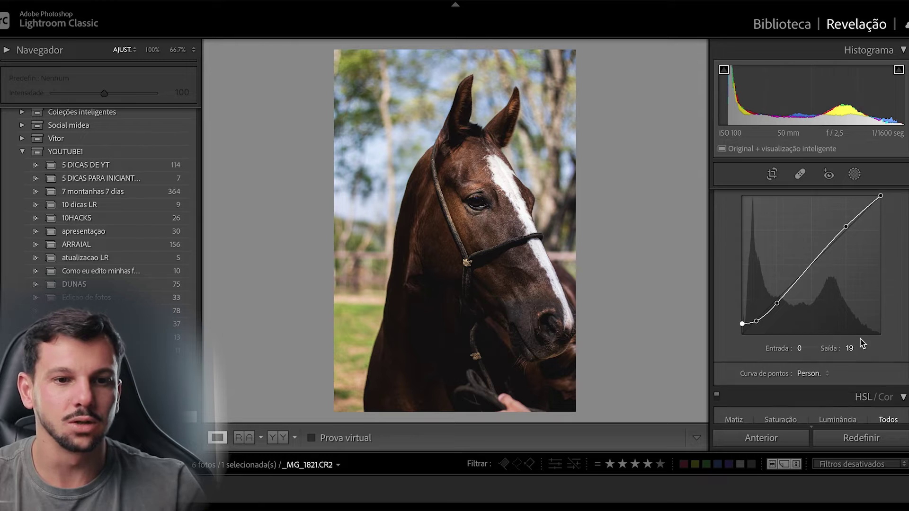
scroll(857, 334, "down", 2)
left_click(726, 241)
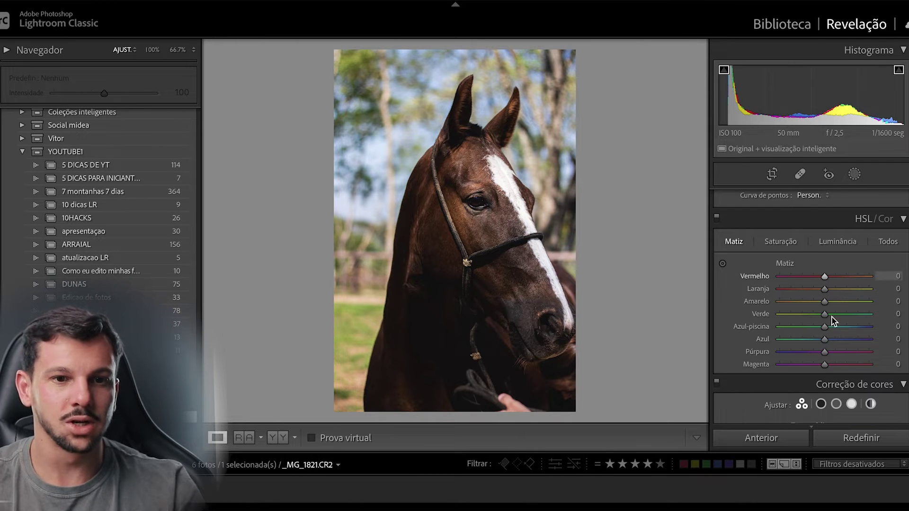
scroll(847, 314, "down", 1)
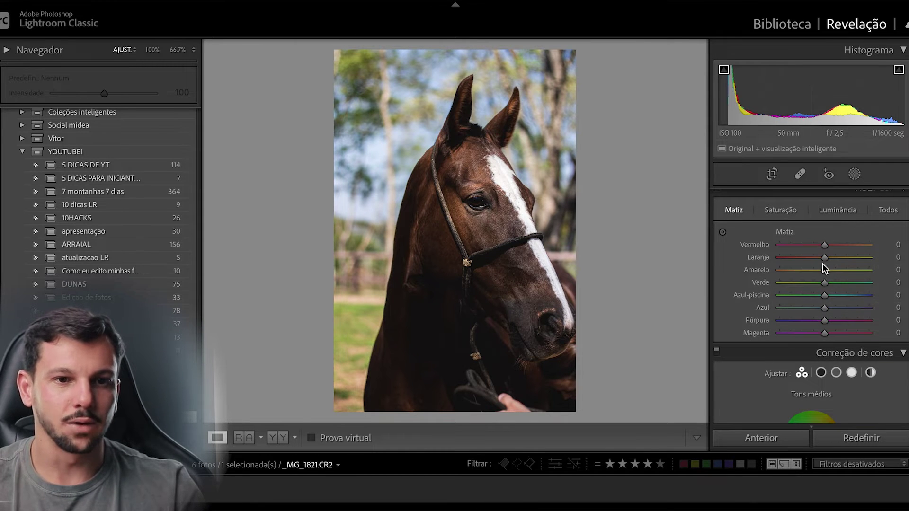
left_click_drag(824, 260, 821, 310)
double_click(819, 310)
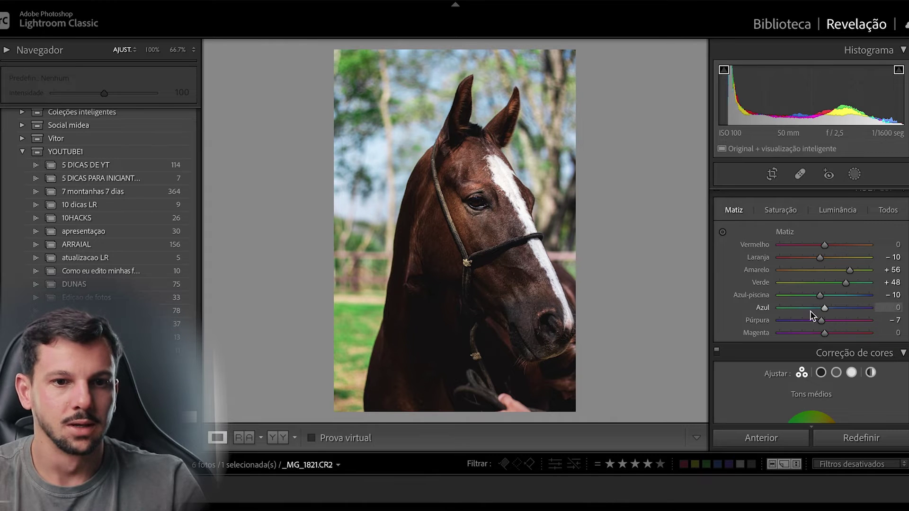
double_click(822, 296)
double_click(823, 321)
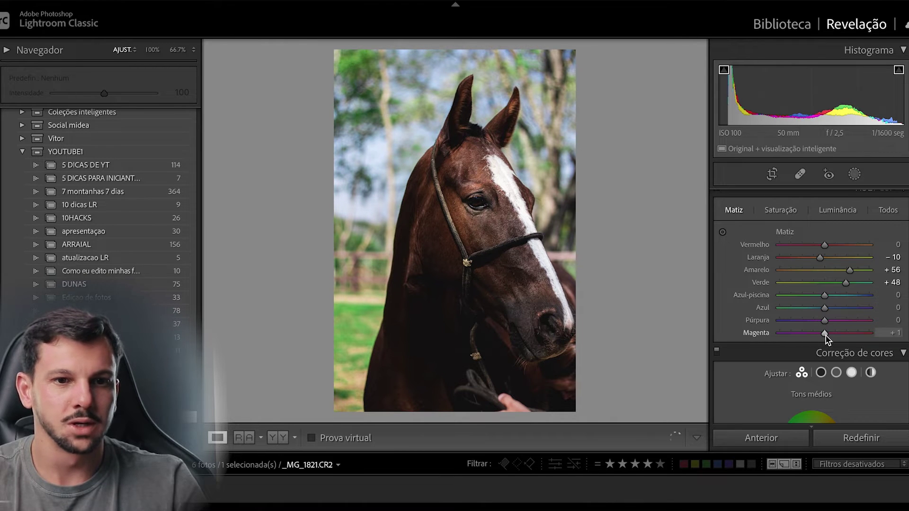
Step: Set the HSL saturation to −72 for yellow, −75 for green and +33 for orange
left_click(783, 211)
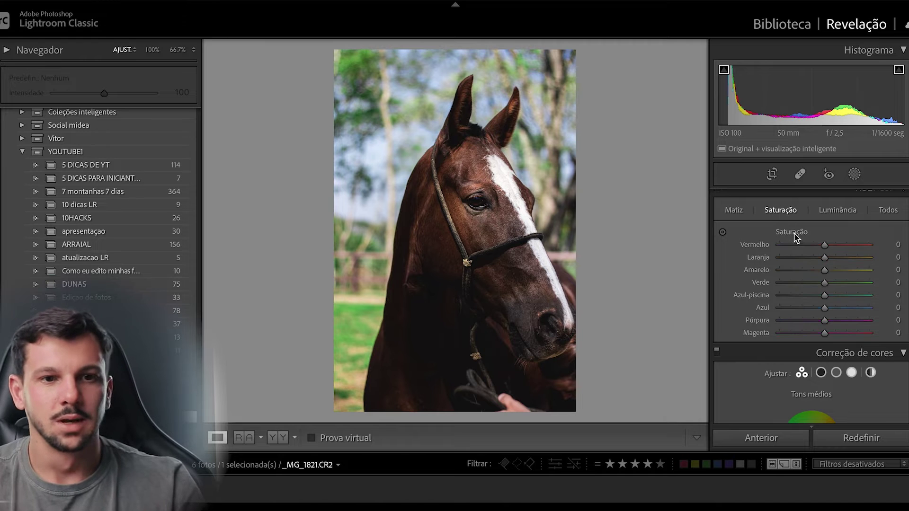
left_click_drag(825, 284, 795, 287)
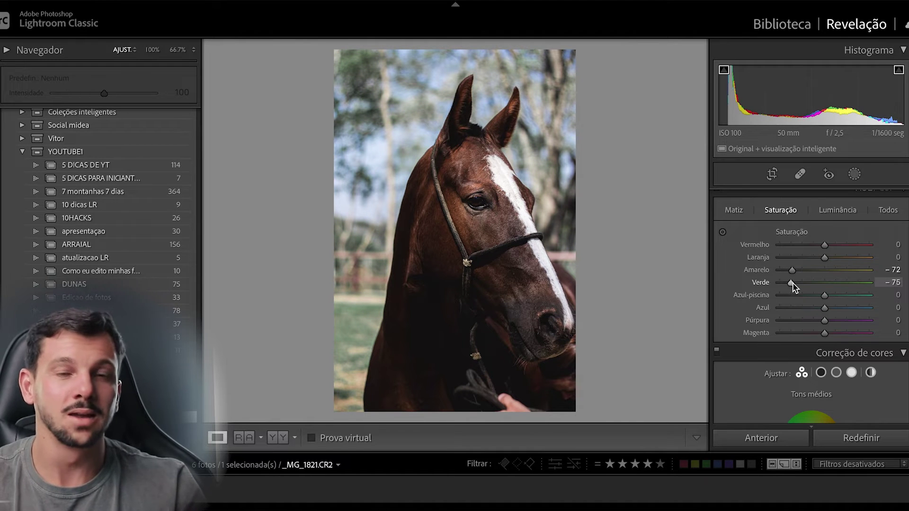
left_click_drag(824, 257, 840, 264)
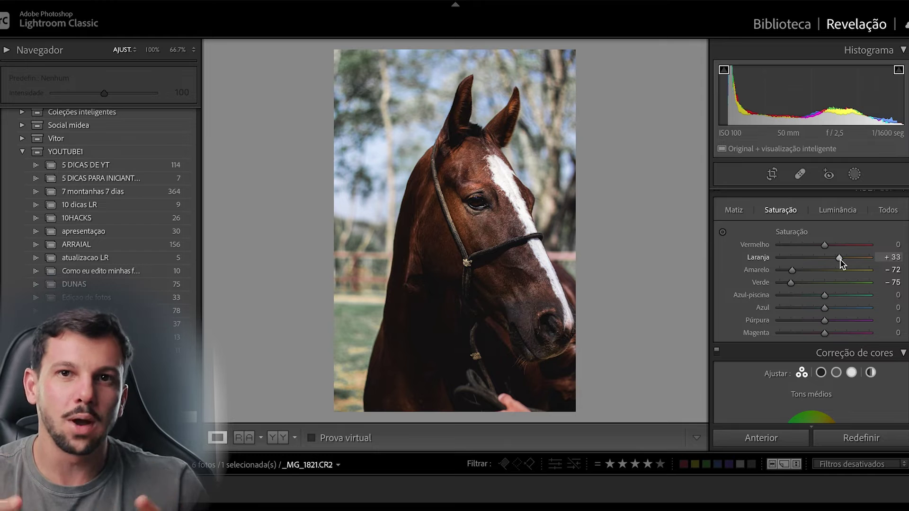
Step: Set the HSL luminance to +52 for yellow and +57 for green
scroll(837, 271, "down", 3)
scroll(797, 261, "up", 3)
left_click(837, 214)
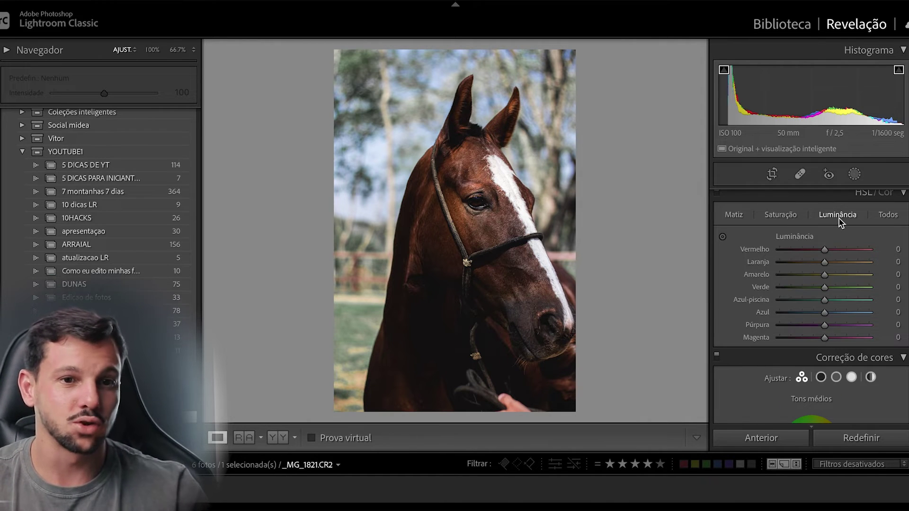
left_click_drag(825, 275, 851, 288)
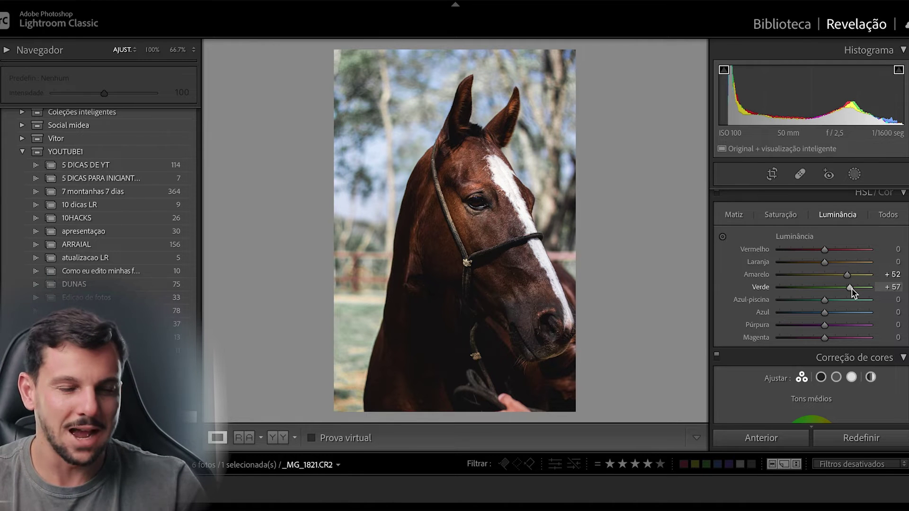
Step: Tint the midtones yellow-green in color grading, with hue 73 and saturation 24
scroll(848, 300, "down", 5)
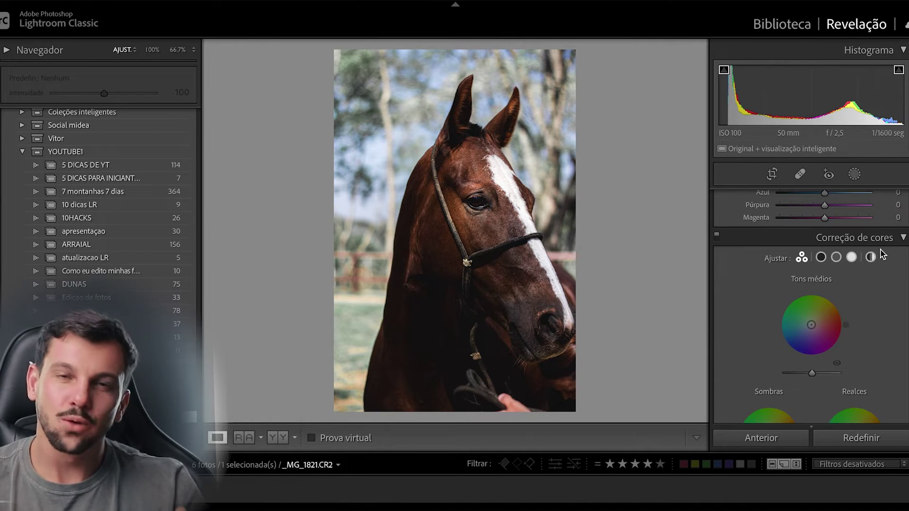
scroll(869, 280, "down", 1)
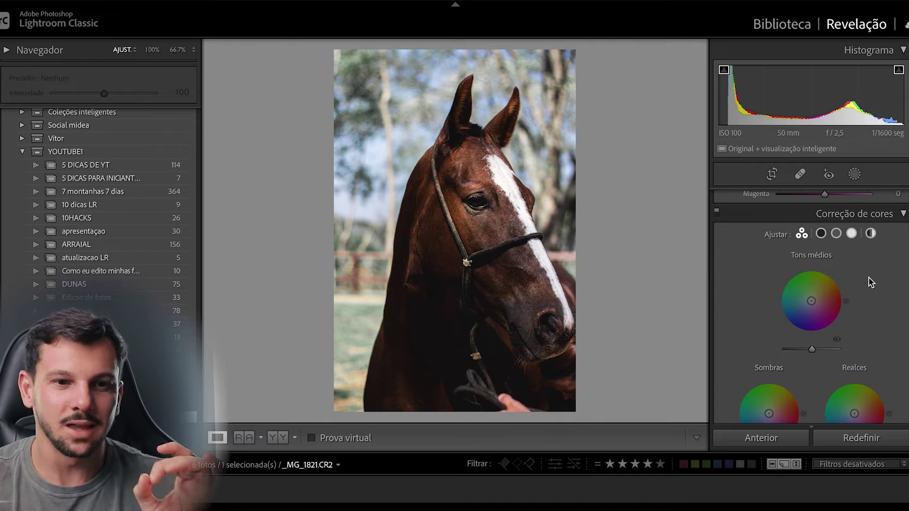
scroll(871, 288, "down", 2)
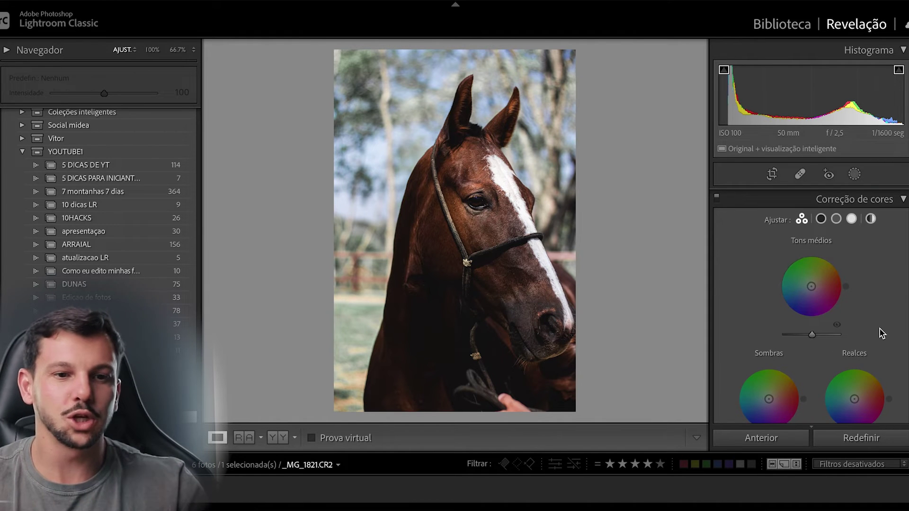
scroll(879, 328, "down", 1)
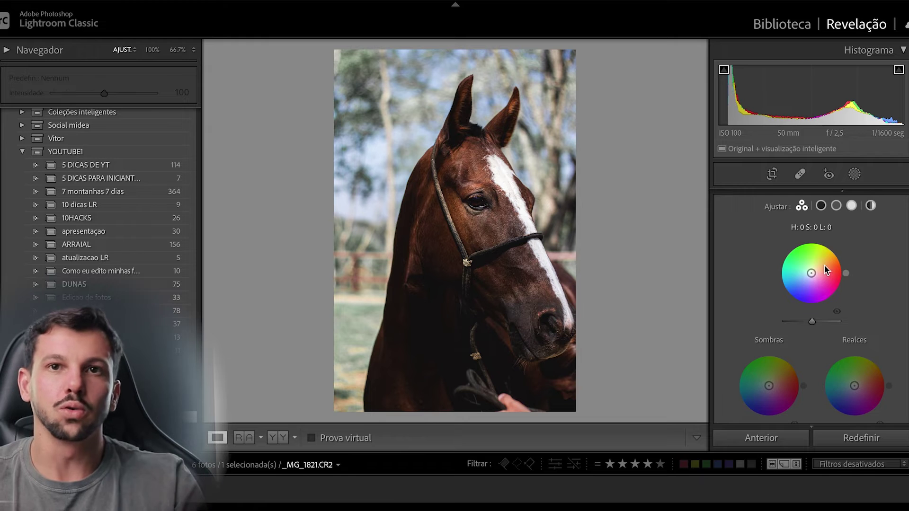
scroll(876, 273, "down", 2)
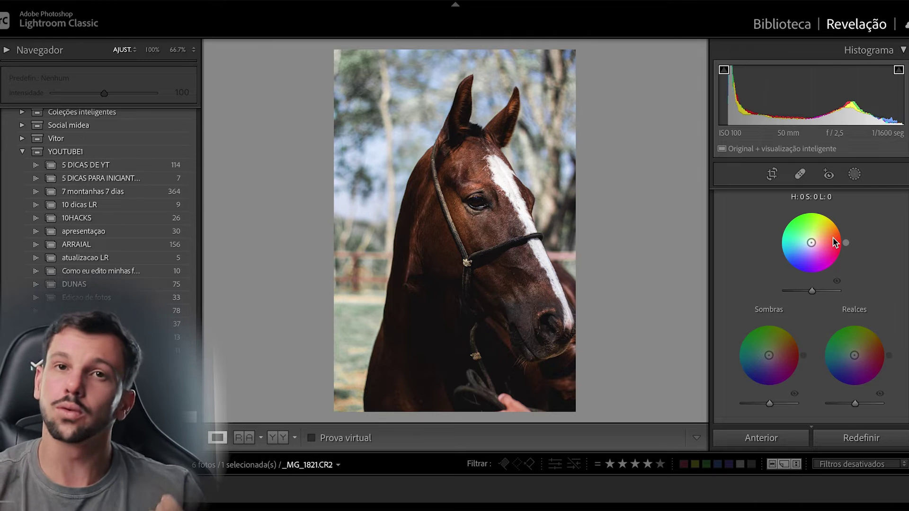
left_click_drag(811, 244, 813, 236)
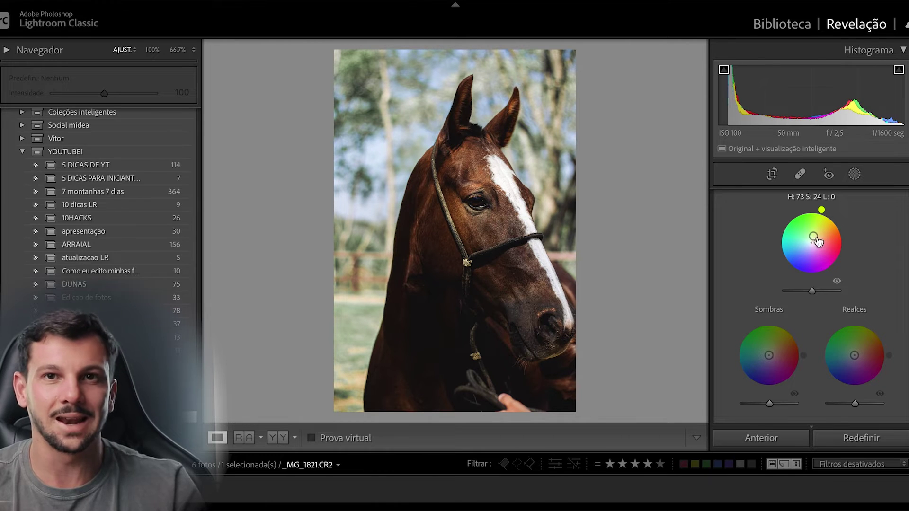
Step: Tint the shadows blue in color grading with hue 253 and saturation 30, and set their luminance to +11
scroll(771, 355, "down", 1)
left_click_drag(769, 354, 766, 358)
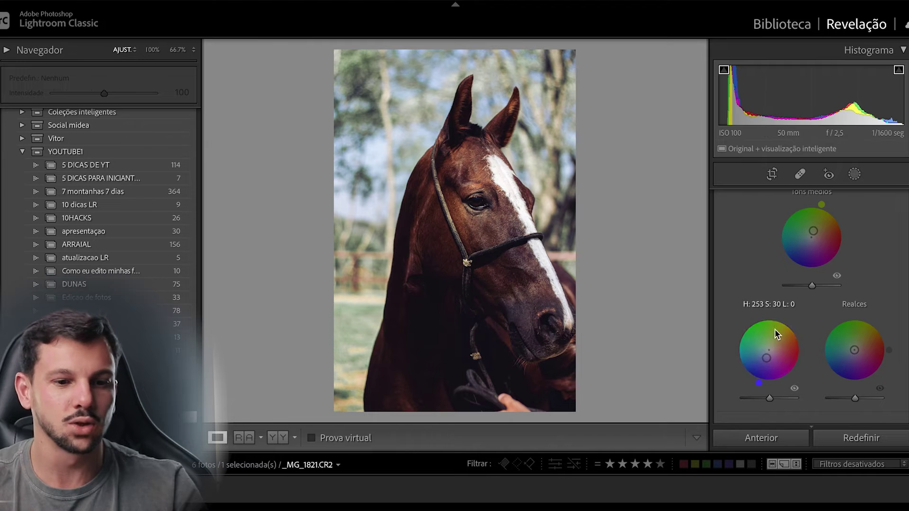
mouse_move(770, 399)
left_mouse_down()
mouse_move(762, 399)
mouse_move(772, 402)
left_mouse_up()
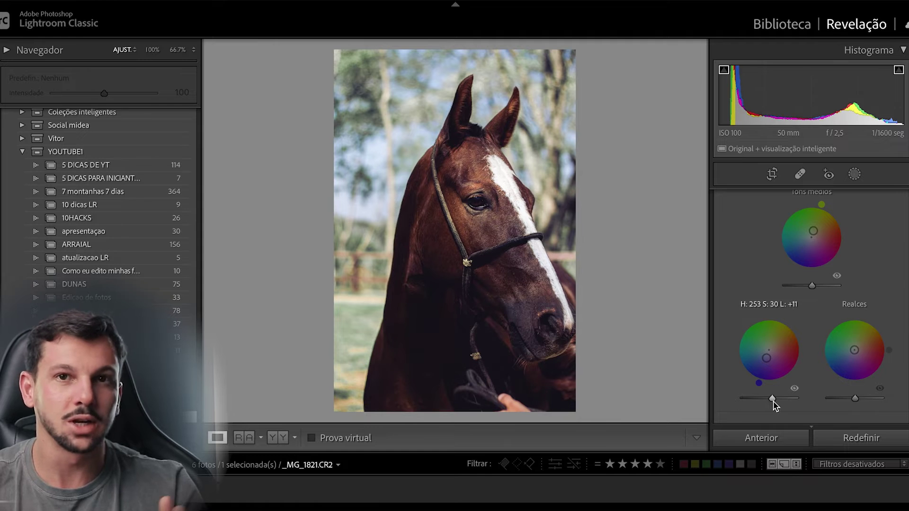
Step: Set the sharpening amount of the photo to 63
scroll(809, 308, "down", 3)
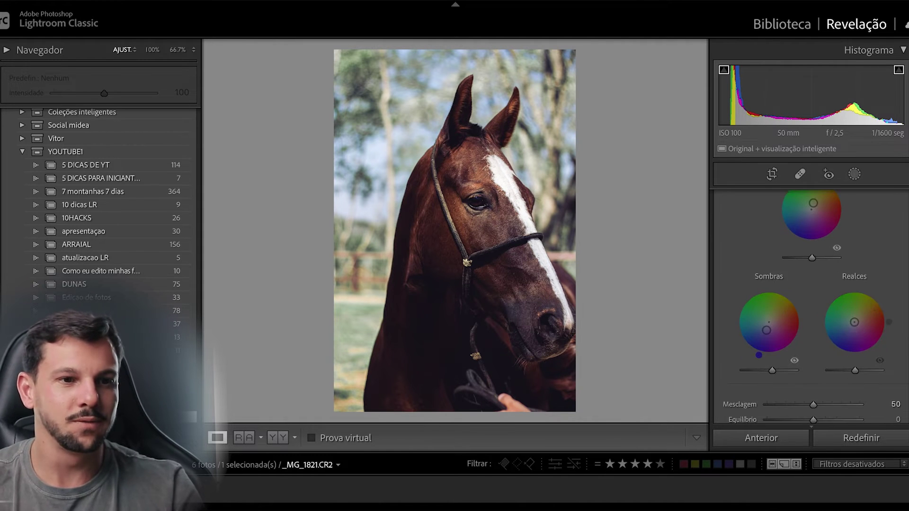
scroll(897, 348, "down", 4)
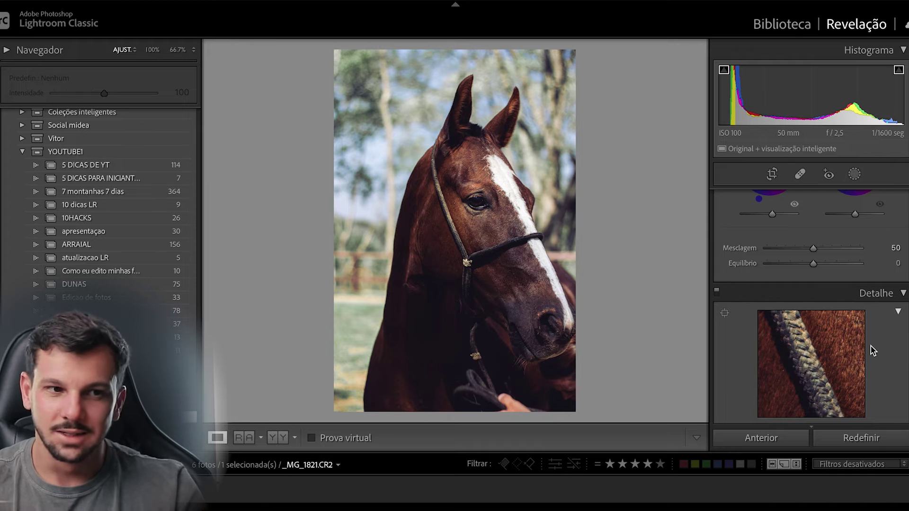
scroll(872, 351, "down", 3)
left_click_drag(803, 314, 813, 313)
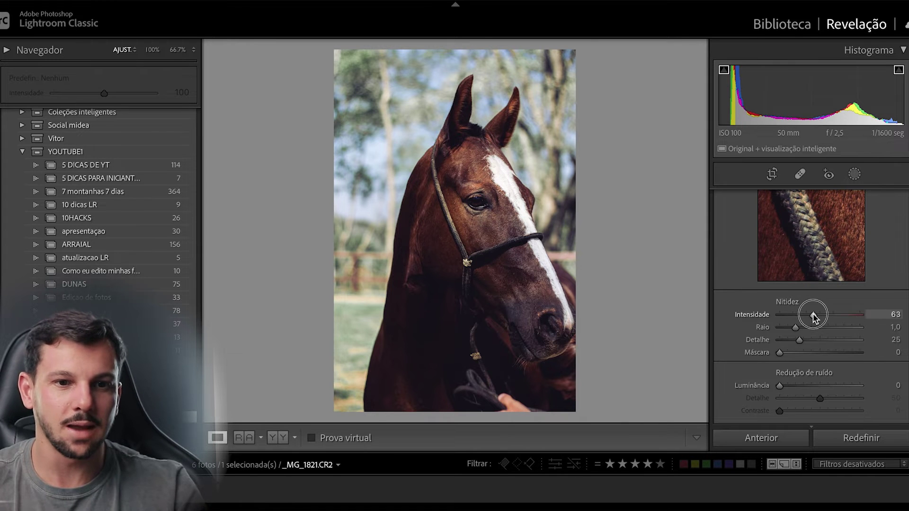
Step: Enable chromatic aberration removal and the lens profile corrections
scroll(869, 355, "down", 5)
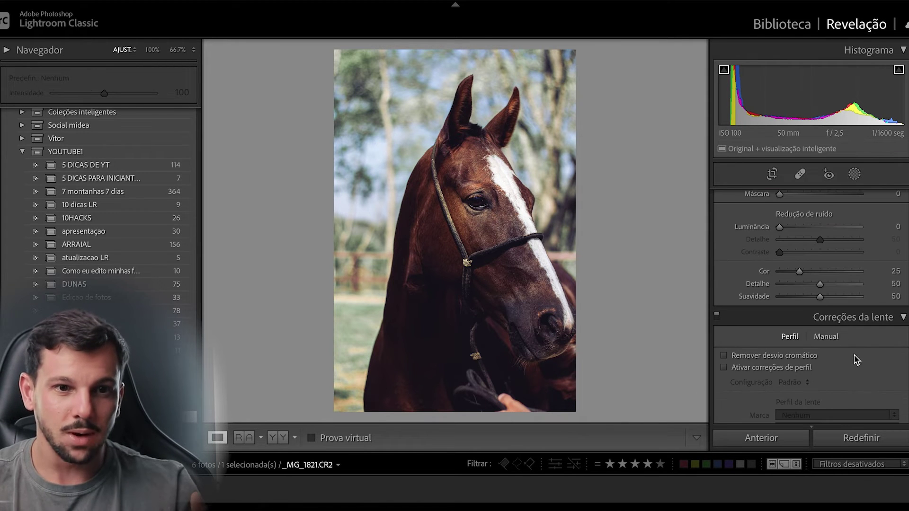
left_click(723, 355)
left_click(723, 367)
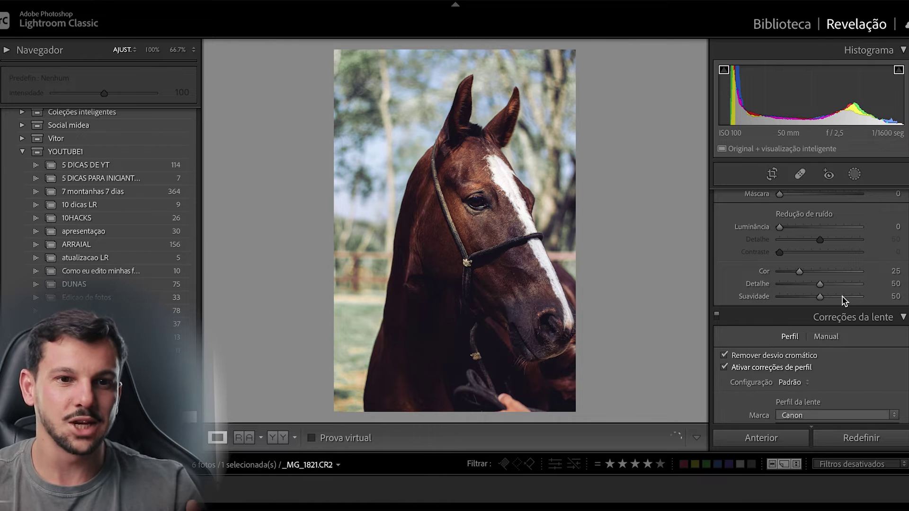
Step: Set the post-crop vignette amount to +12 with the Highlight Priority (Destacar prioridade) style
scroll(845, 305, "down", 8)
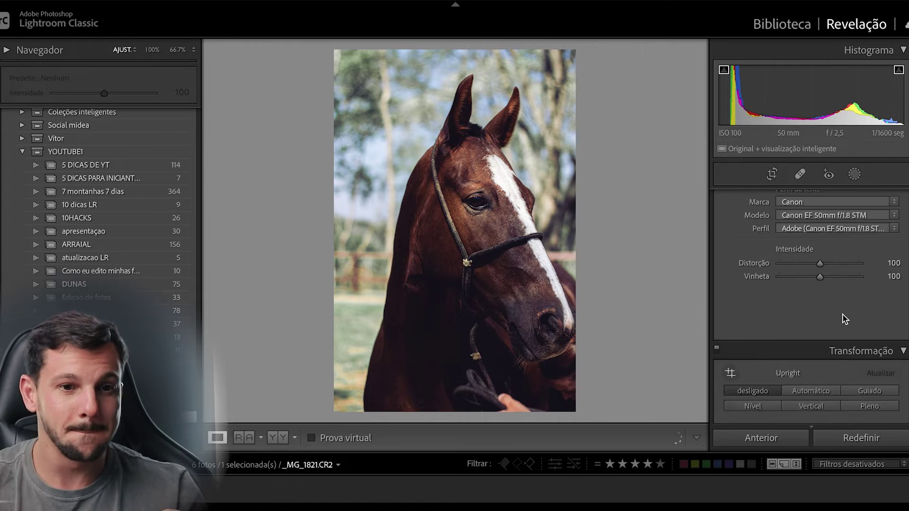
scroll(842, 314, "down", 3)
scroll(842, 314, "down", 5)
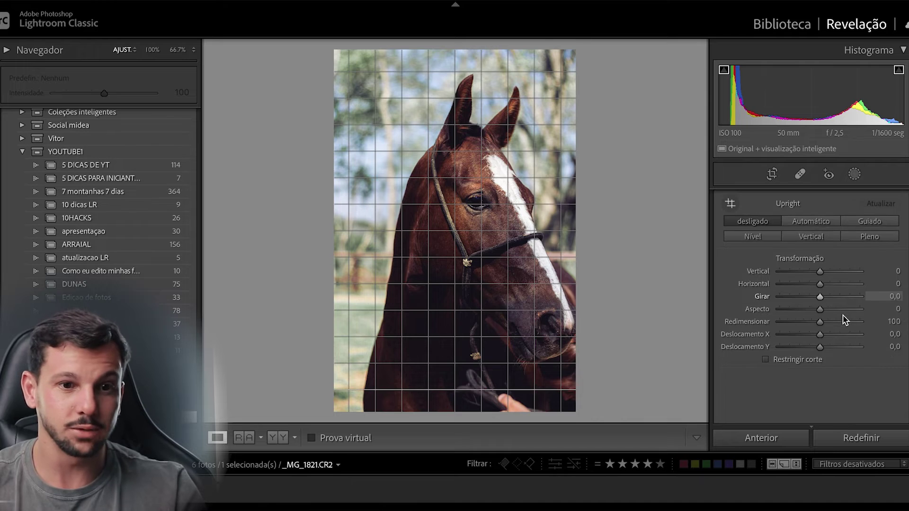
scroll(840, 317, "down", 1)
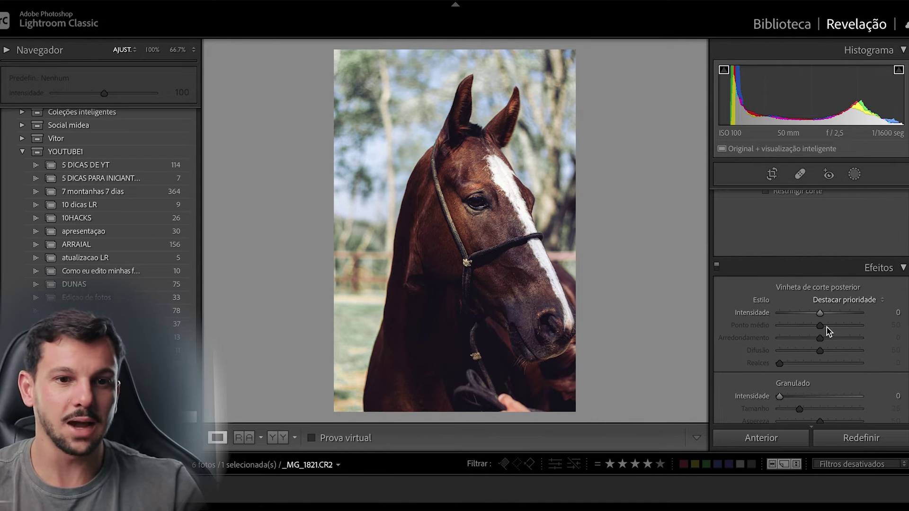
mouse_move(819, 315)
left_mouse_down()
mouse_move(753, 316)
mouse_move(826, 320)
left_mouse_up()
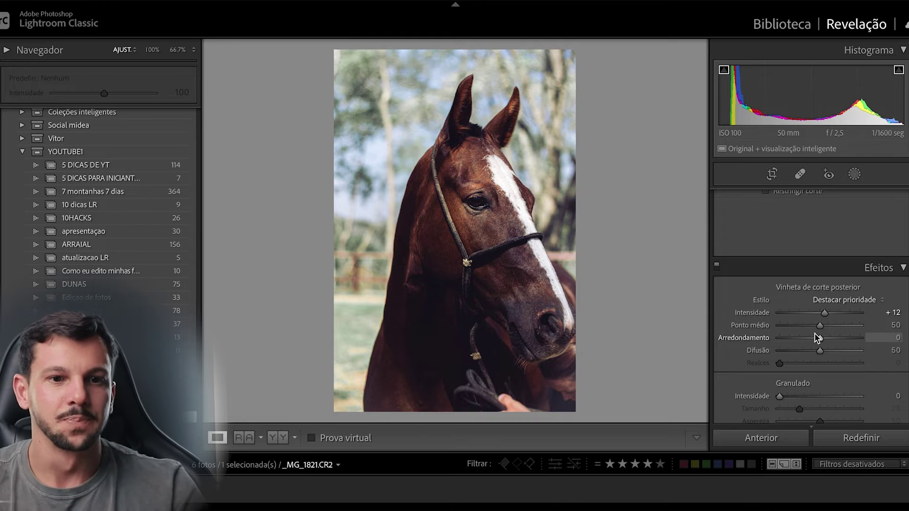
Step: Set the post-crop vignette midpoint to 57 and add grain with amount 50, size 37 and roughness 54
left_click_drag(819, 326, 826, 327)
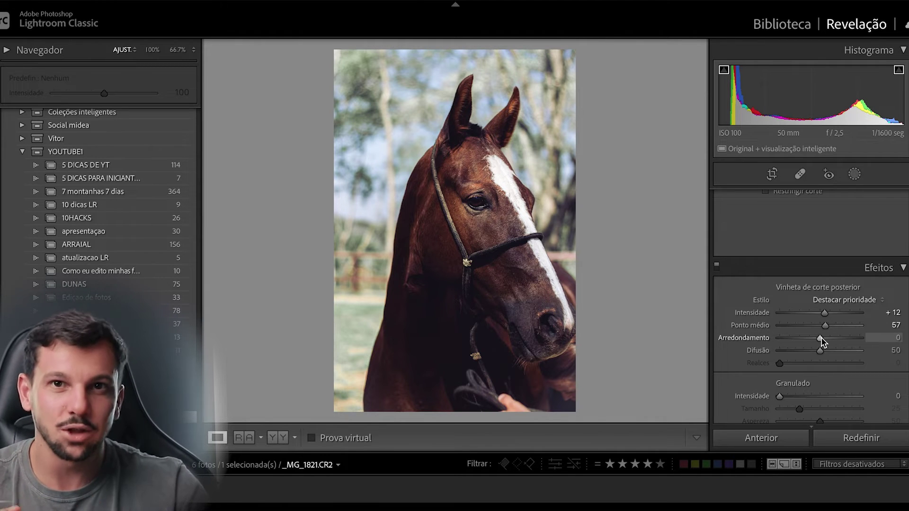
scroll(819, 362, "down", 3)
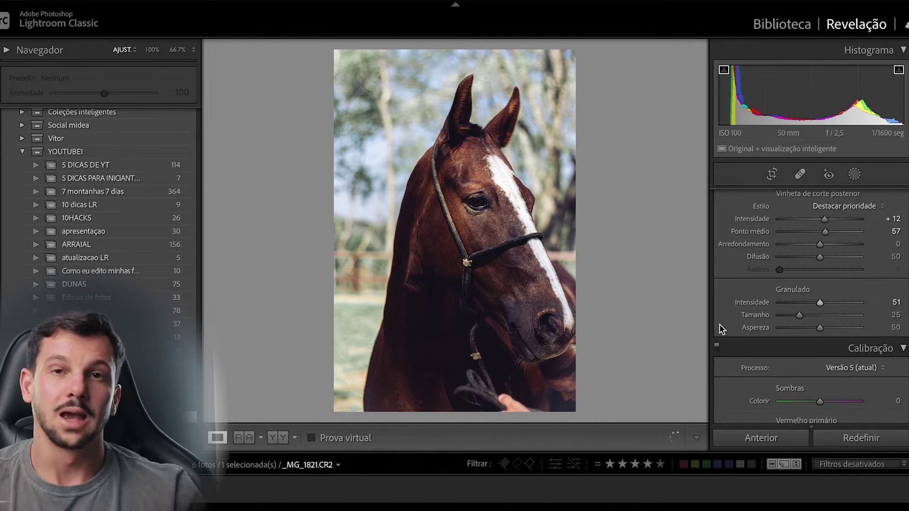
left_click_drag(779, 303, 809, 317)
Step: Warm the photo's white balance by setting the temperature to 6,241
scroll(850, 292, "up", 1)
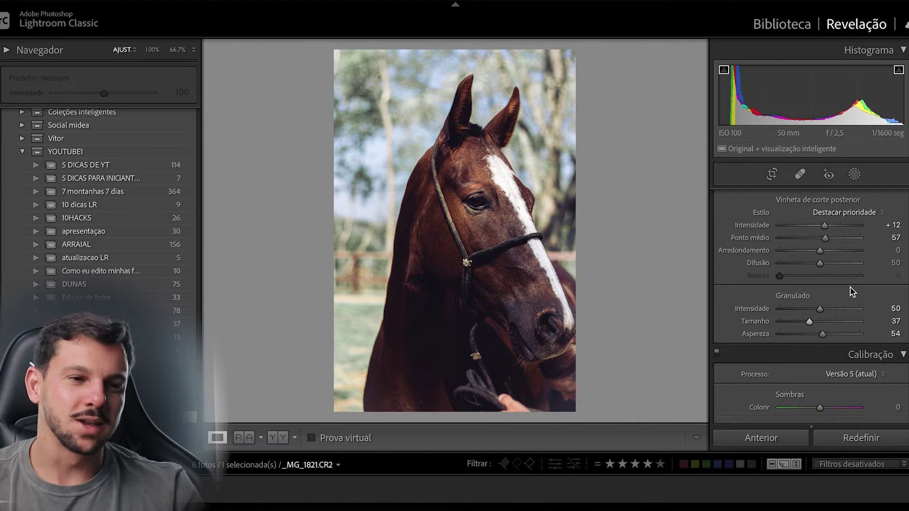
scroll(850, 292, "up", 6)
scroll(850, 287, "up", 10)
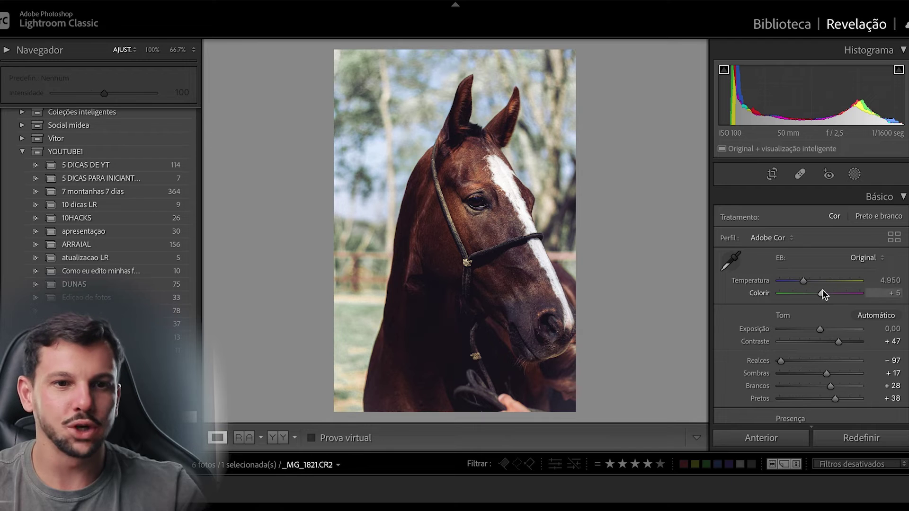
left_click_drag(805, 280, 813, 281)
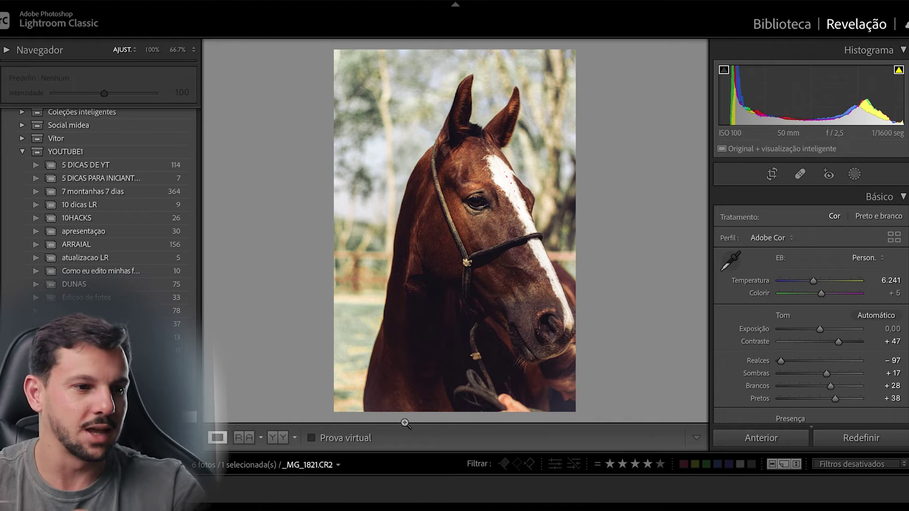
Step: Crop the portrait tighter around the horse from its lower-left corner, keeping the original aspect ratio
key("r")
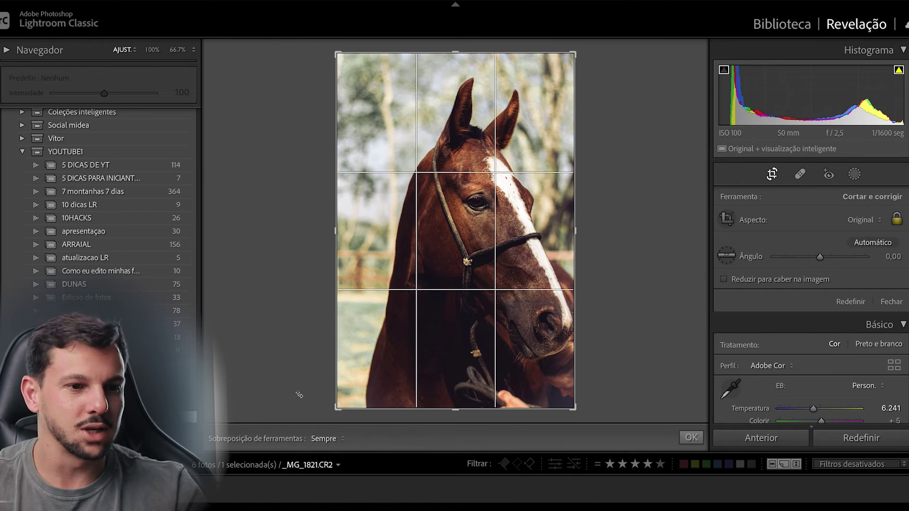
left_click_drag(335, 409, 377, 392)
key("Return")
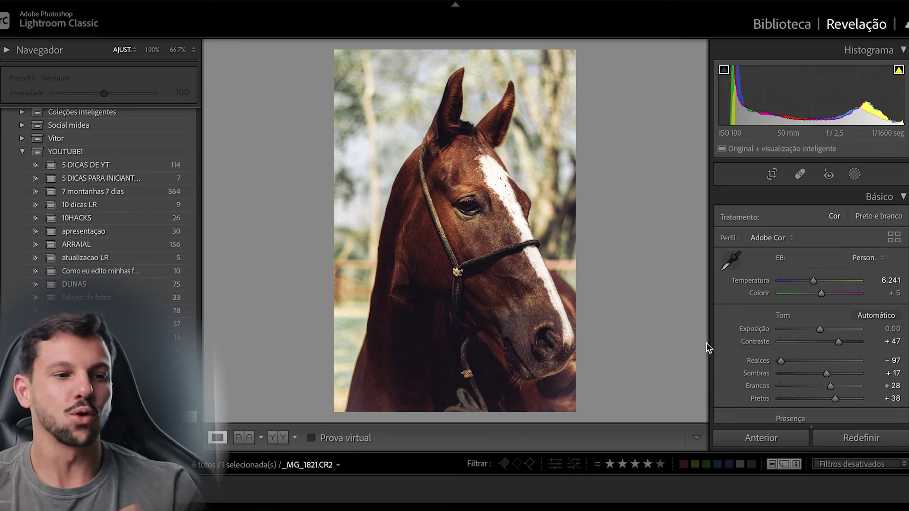
Step: Create a develop preset from the current edit, named Vintagelook, in the user presets group (Predefinições do usuário)
scroll(99, 222, "up", 3)
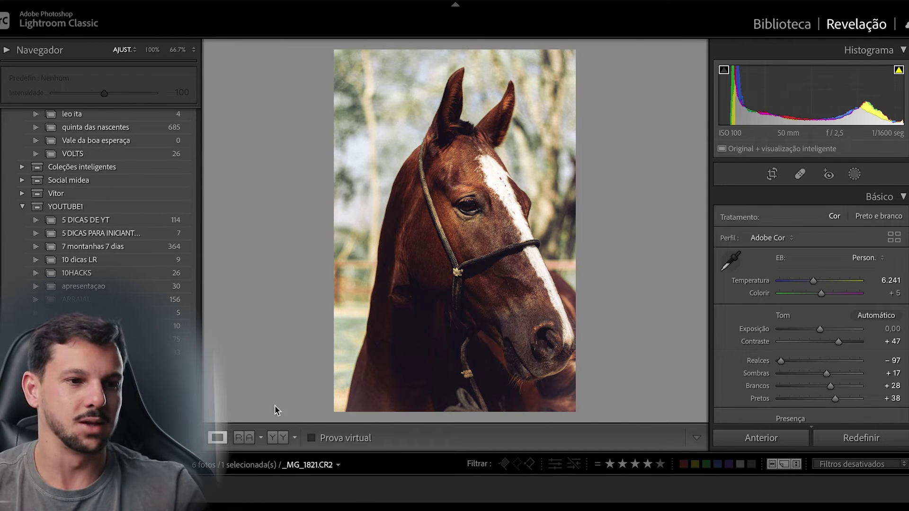
scroll(270, 411, "down", 4)
scroll(154, 266, "up", 10)
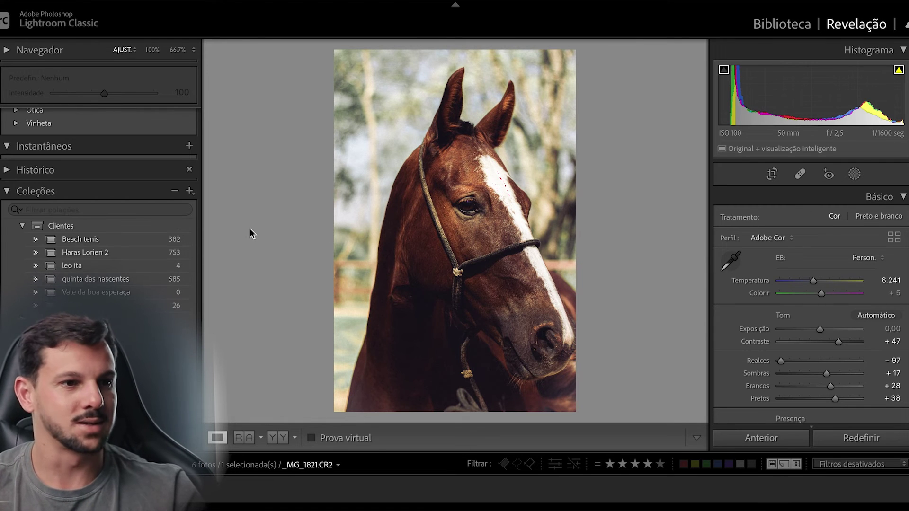
scroll(147, 219, "up", 8)
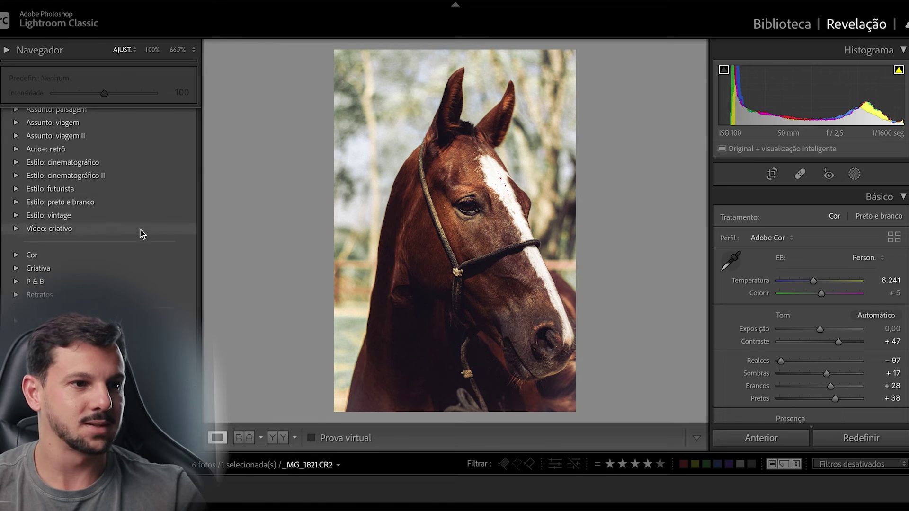
left_click(190, 114)
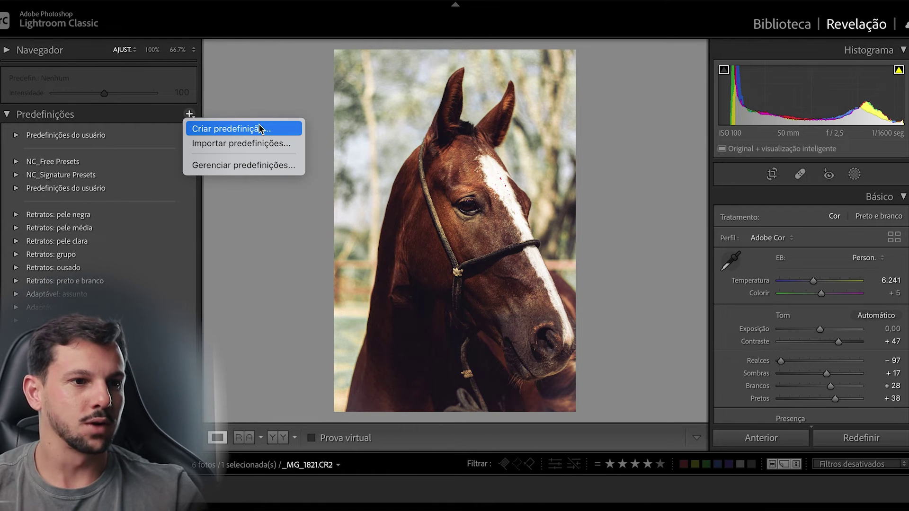
left_click(259, 129)
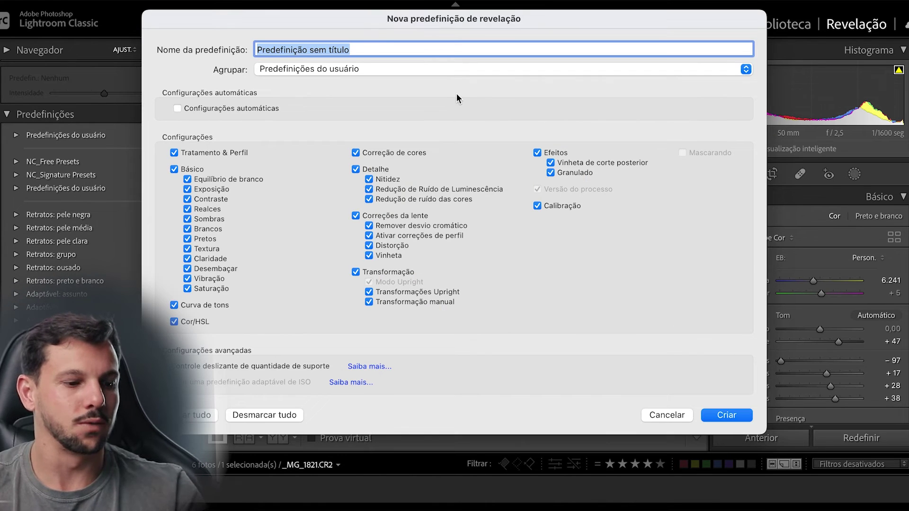
type("Vintagelook")
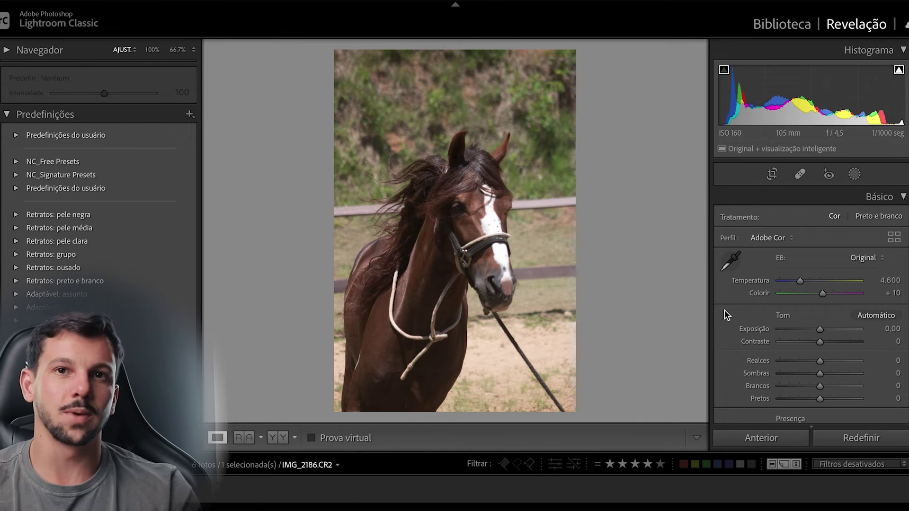
Step: On photo IMG_2186.CR2, set contrast to +41, highlights to -100, shadows to +22, whites to +27 and blacks to +18
left_click_drag(819, 341, 756, 361)
mouse_move(823, 376)
left_mouse_down()
mouse_move(830, 371)
mouse_move(822, 385)
mouse_move(831, 385)
left_mouse_up()
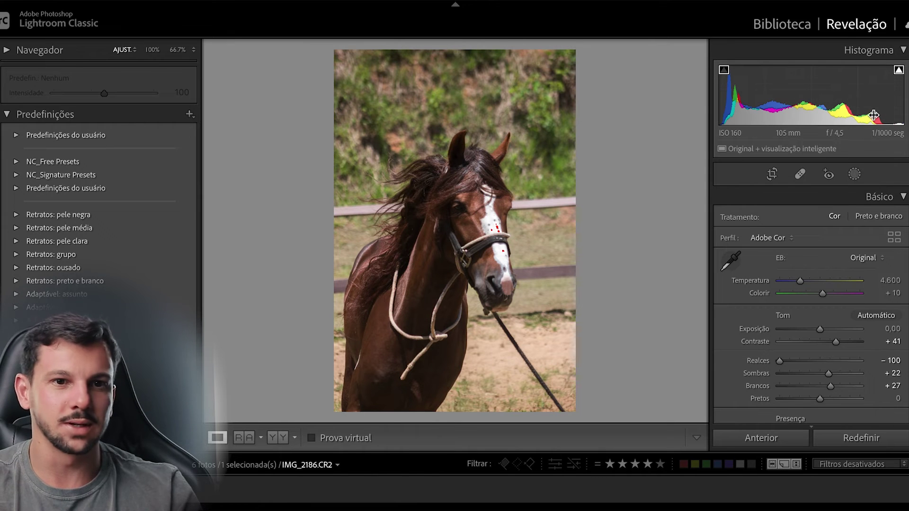
left_click_drag(820, 398, 827, 400)
Step: Set texture to +19, clarity to +52, dehaze to +11, vibrance to +59 and saturation to -32, and lower the whites to +12
scroll(824, 378, "down", 3)
mouse_move(823, 362)
left_mouse_down()
mouse_move(843, 362)
mouse_move(822, 351)
mouse_move(824, 380)
left_mouse_up()
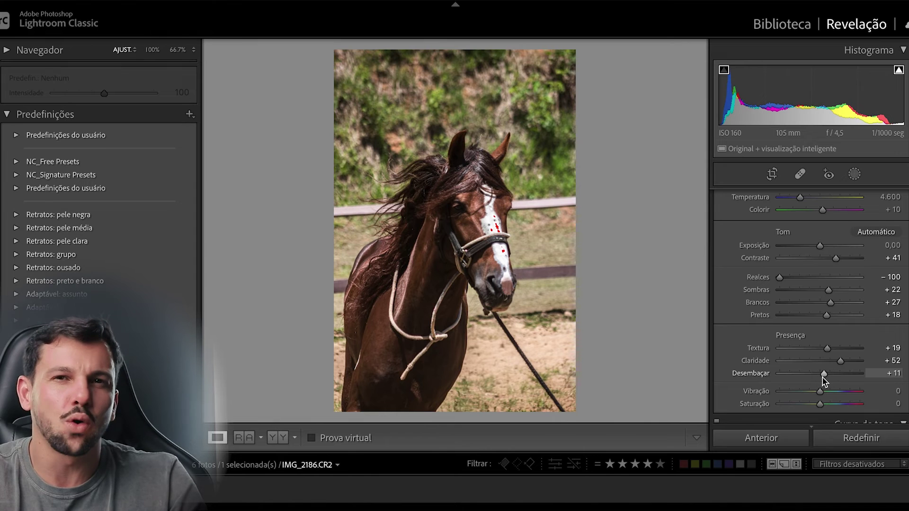
scroll(817, 361, "down", 2)
left_click_drag(819, 346, 845, 332)
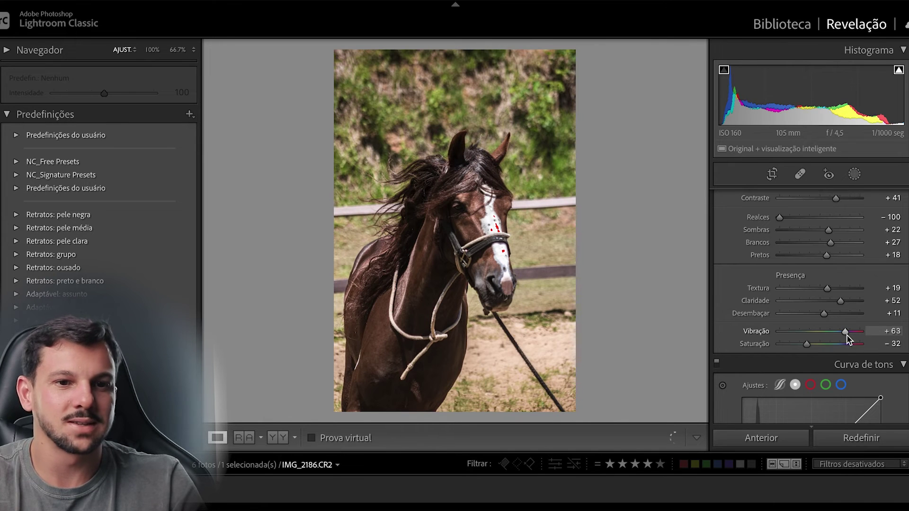
mouse_move(831, 243)
left_mouse_down()
mouse_move(841, 244)
mouse_move(827, 246)
left_mouse_up()
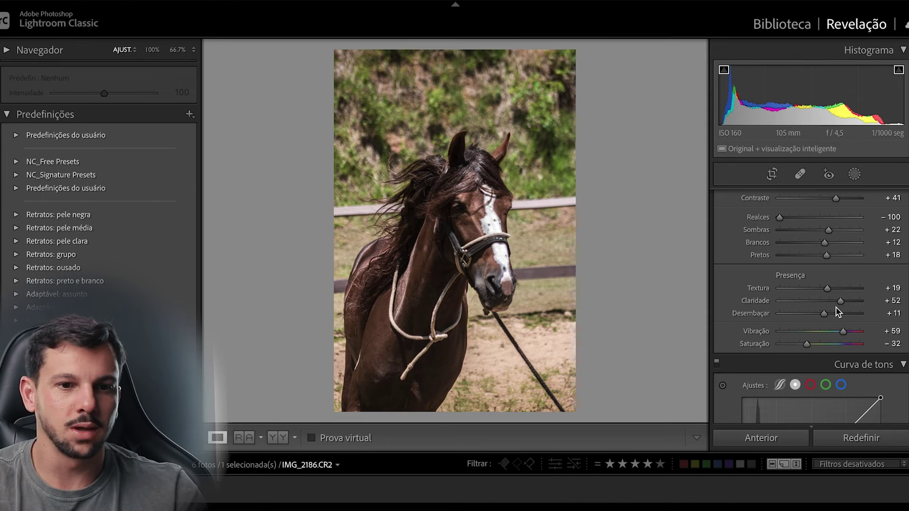
Step: Shape the point curve with points at input/output 66/60, 190/196 and 31/30, and raise the black point to output 22
scroll(837, 306, "down", 5)
left_click_drag(774, 327, 778, 328)
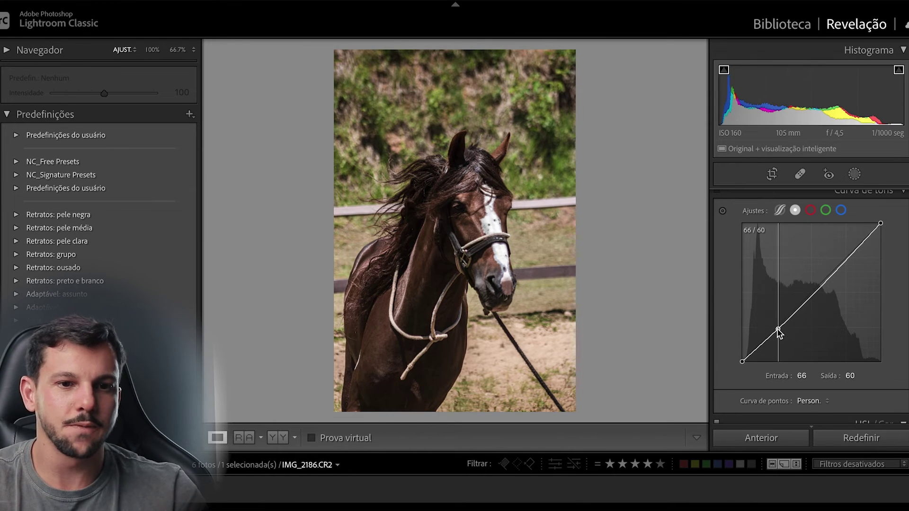
left_click_drag(847, 256, 845, 255)
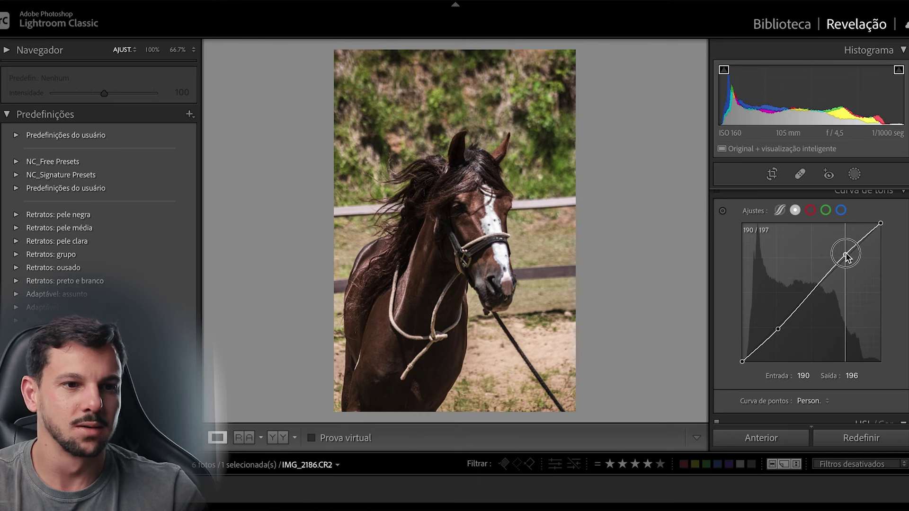
left_click_drag(741, 361, 740, 349)
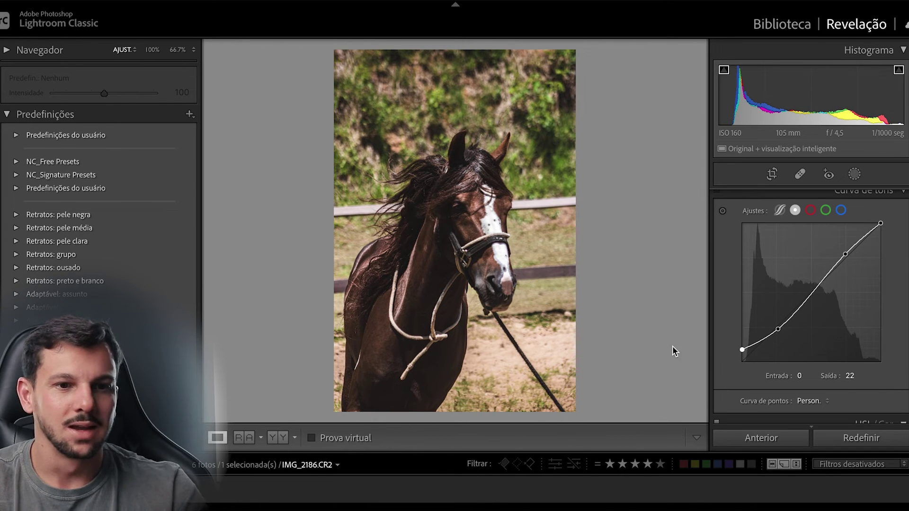
left_click_drag(752, 345, 759, 345)
Step: Shift the HSL hues to -9 for orange, -63 for yellow and -47 for green
scroll(823, 297, "down", 2)
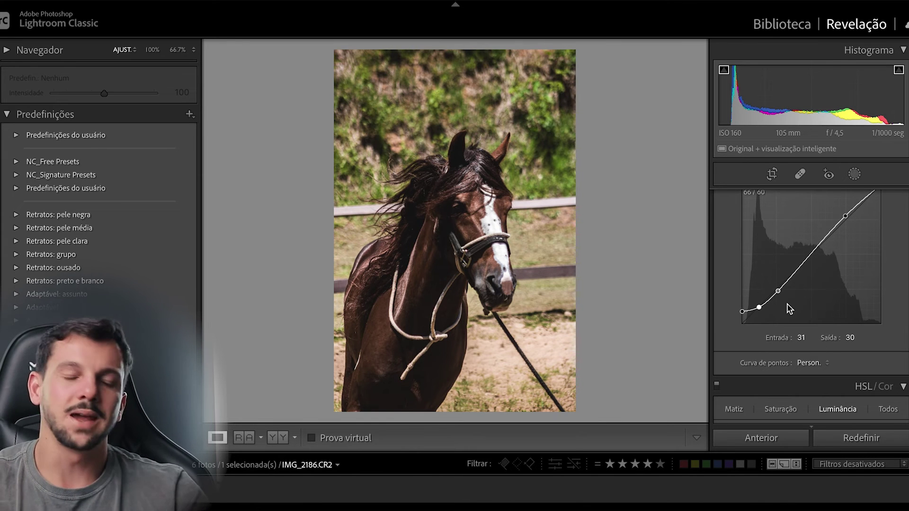
scroll(736, 309, "down", 5)
left_click(735, 309)
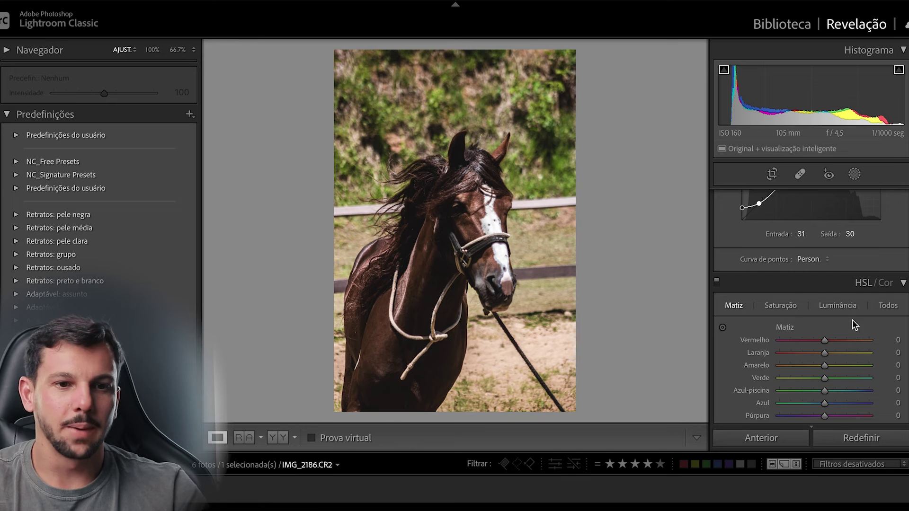
scroll(852, 319, "down", 2)
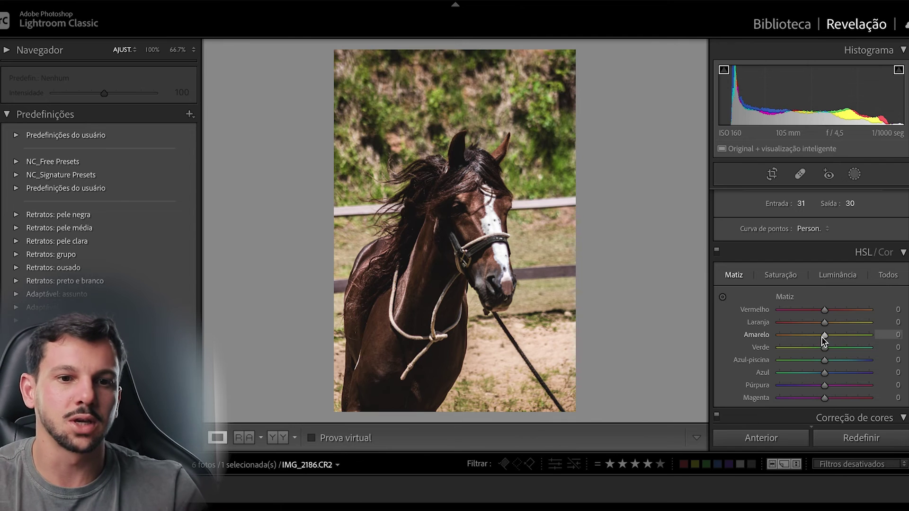
left_click_drag(824, 323, 821, 327)
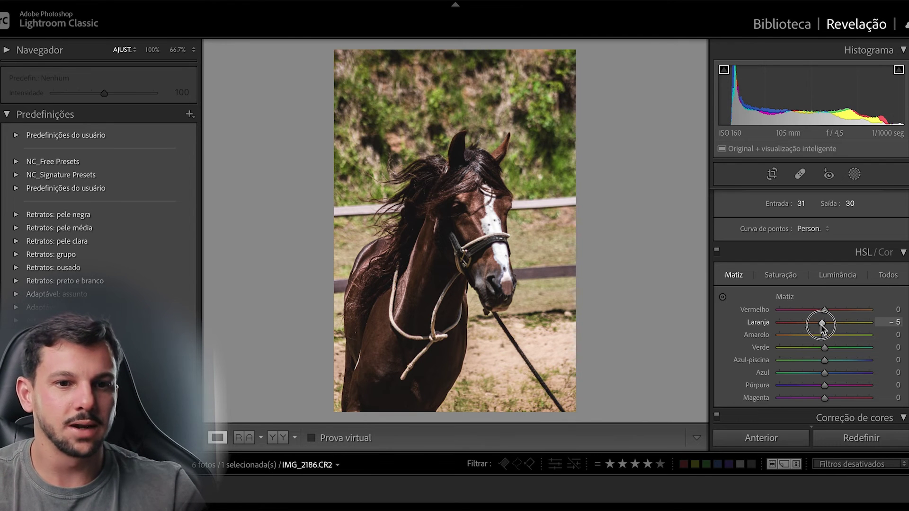
left_click_drag(823, 334, 804, 355)
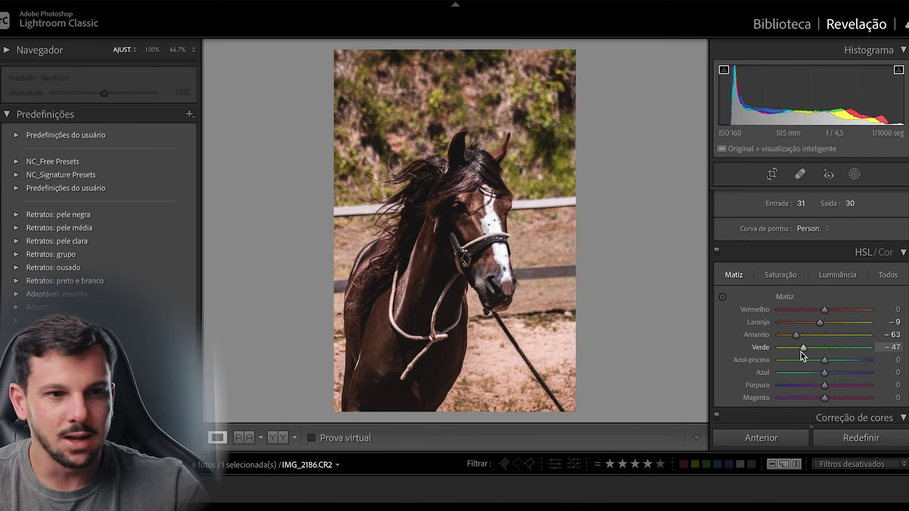
Step: Set HSL saturation to -68 for yellow and -56 for green, and luminance to +52 for yellow and +45 for green
left_click(792, 276)
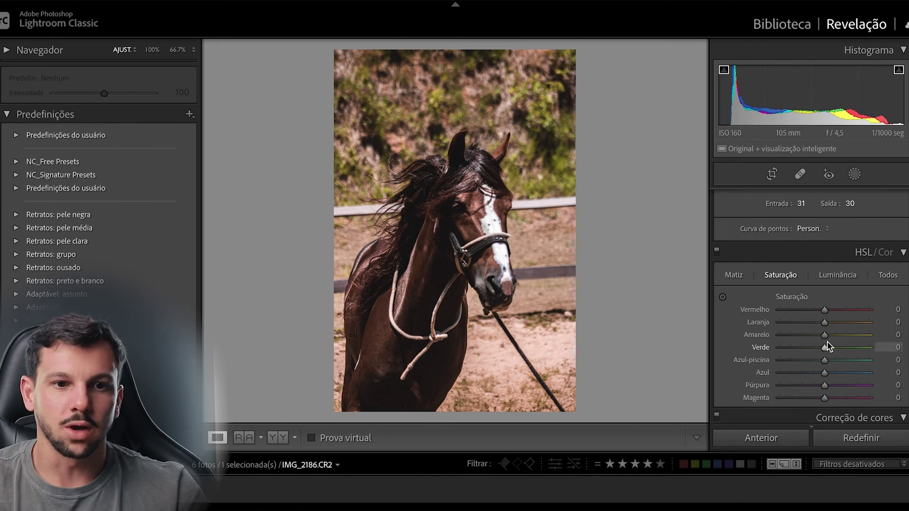
left_click_drag(825, 335, 796, 348)
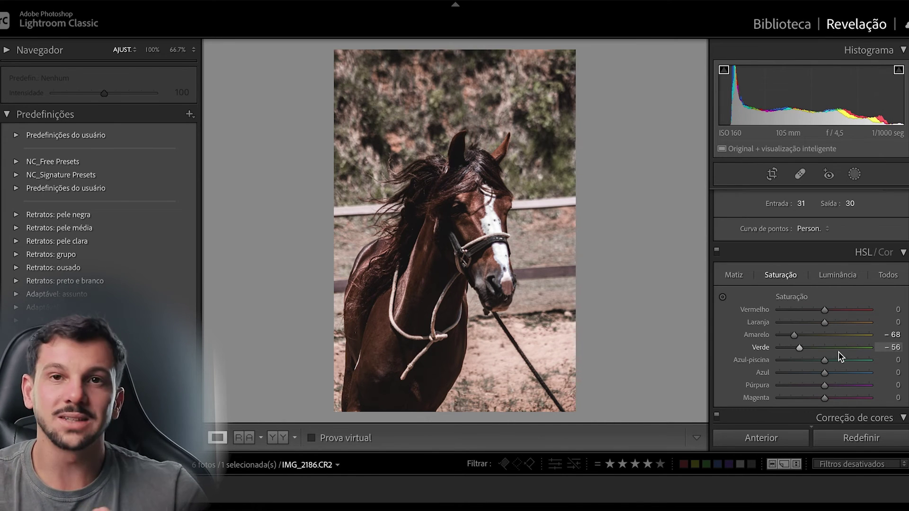
left_click(837, 274)
left_click(825, 348)
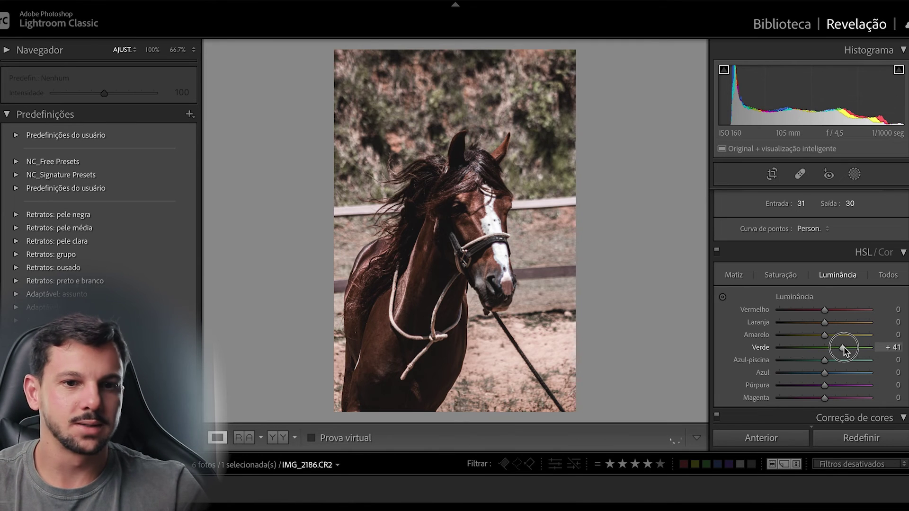
left_click_drag(824, 335, 846, 349)
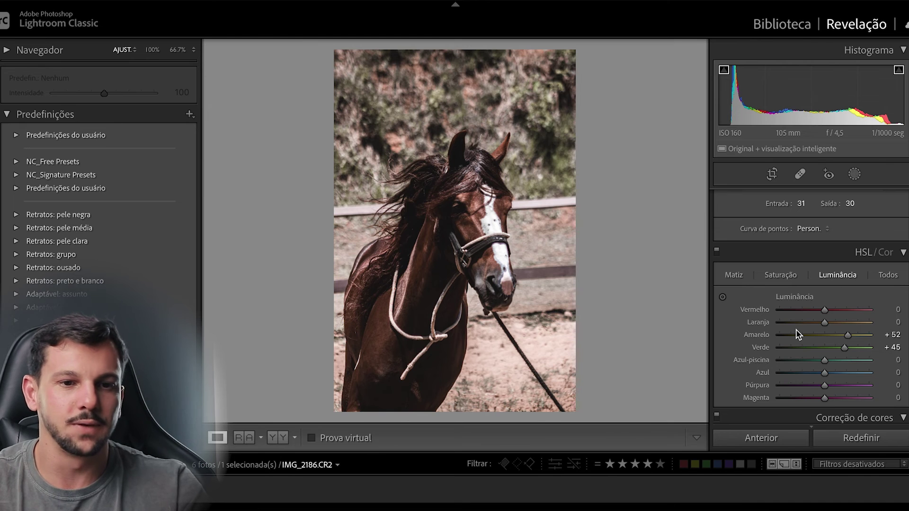
Step: Tint the midtones slightly orange and the shadows blue in color grading
scroll(797, 333, "down", 10)
scroll(814, 333, "down", 3)
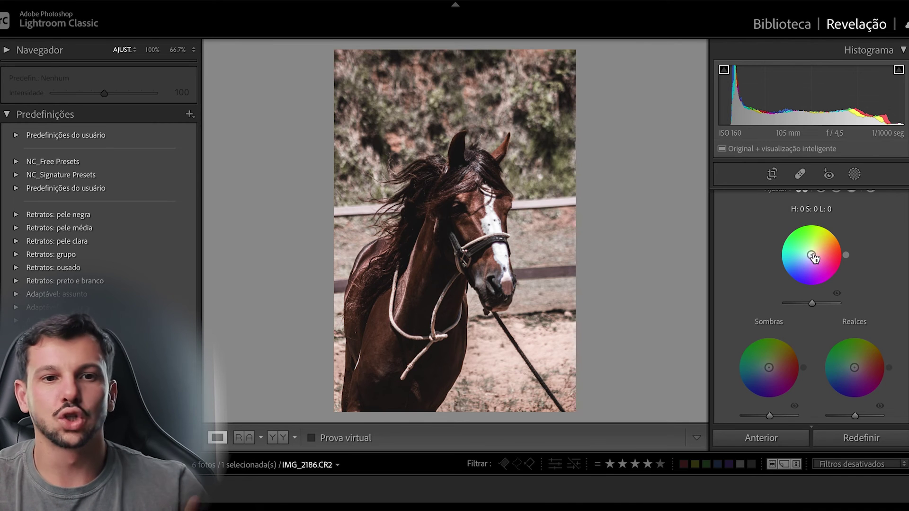
left_click_drag(813, 256, 818, 249)
mouse_move(768, 369)
left_mouse_down()
mouse_move(760, 385)
mouse_move(769, 385)
left_mouse_up()
scroll(766, 403, "down", 1)
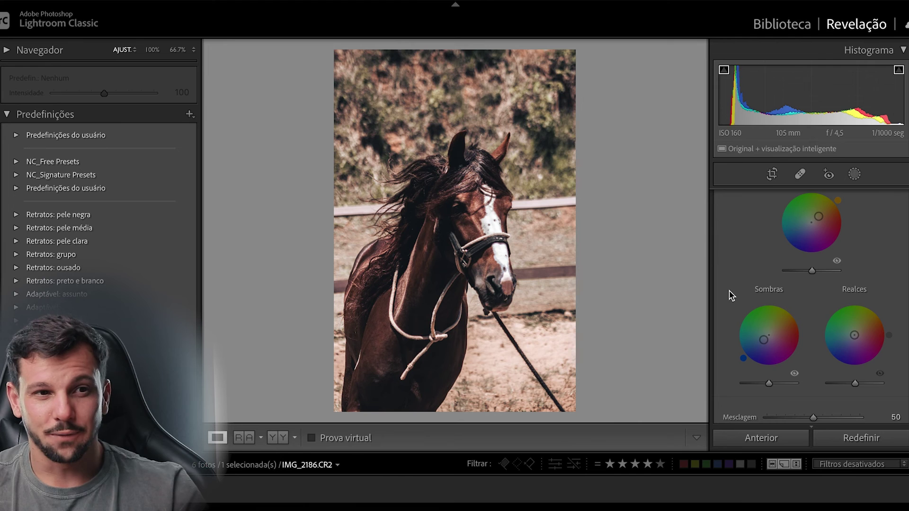
Step: Set the sharpening amount to 69 and the grain amount to 41
scroll(854, 312, "down", 1)
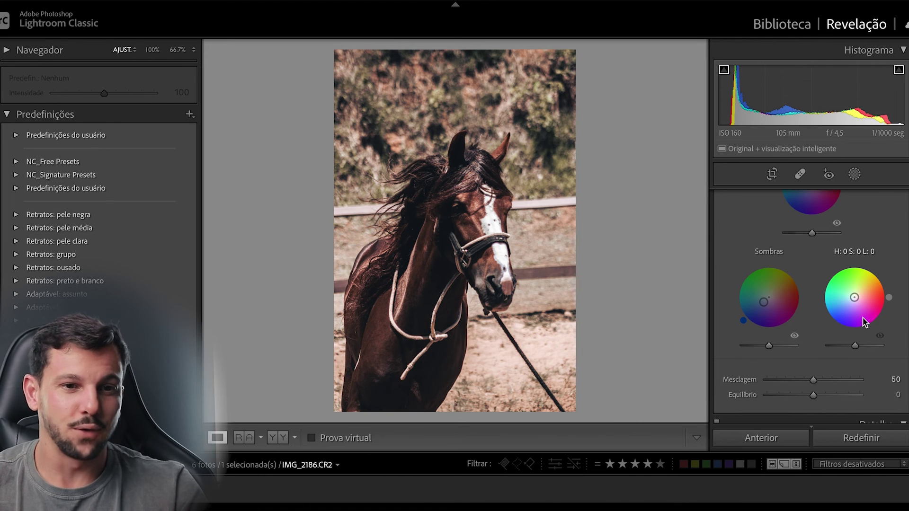
scroll(866, 317, "down", 5)
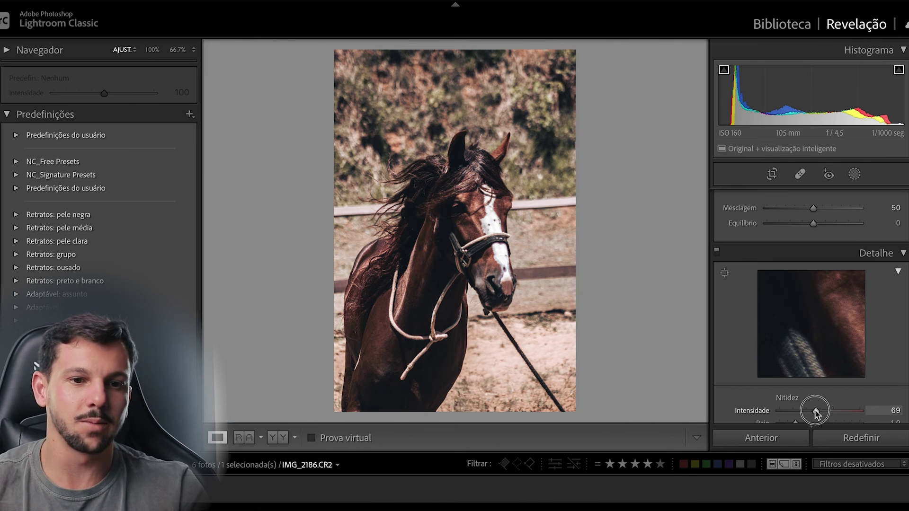
scroll(843, 386, "down", 10)
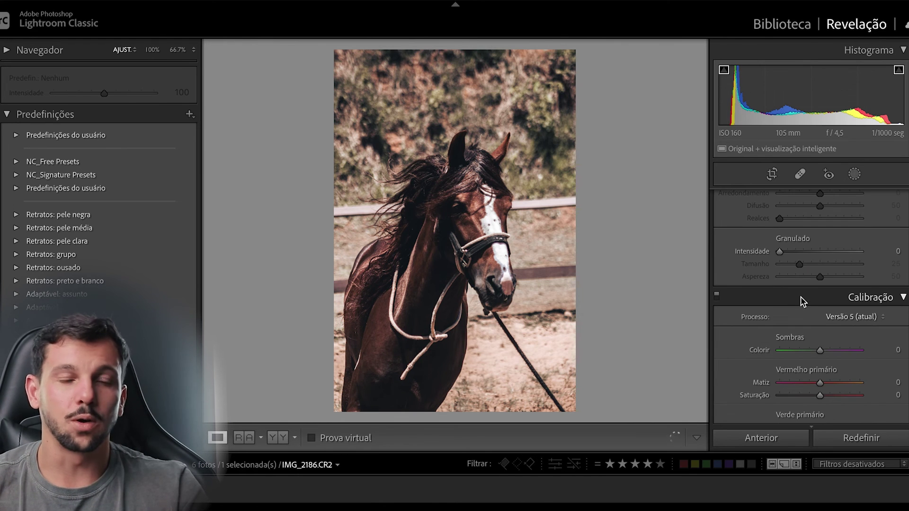
left_click_drag(779, 253, 812, 254)
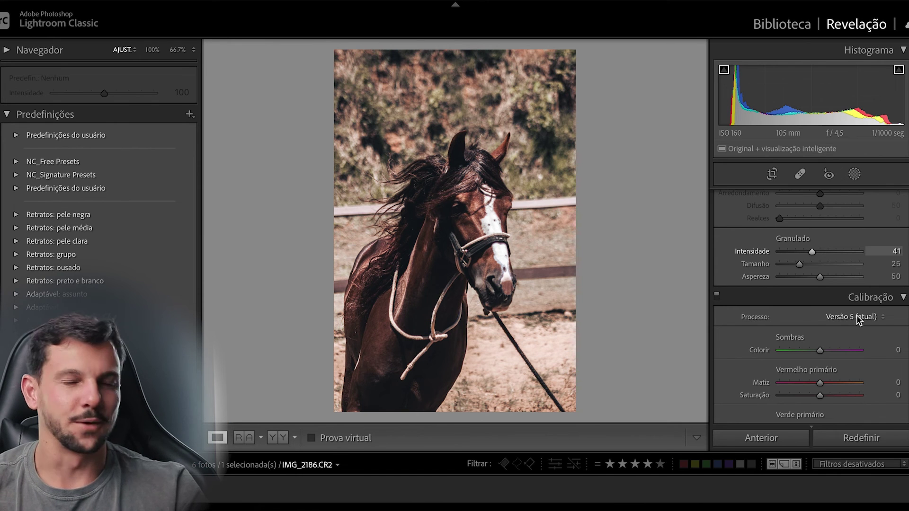
Step: Brighten the horse photo with exposure +0.40 and shadows +81, and set the contrast to +29
scroll(859, 325, "up", 1)
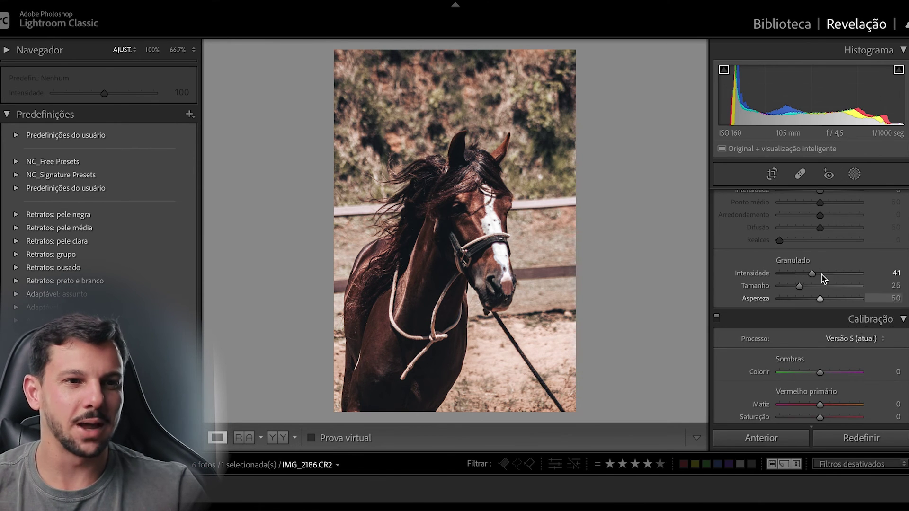
scroll(821, 321, "up", 15)
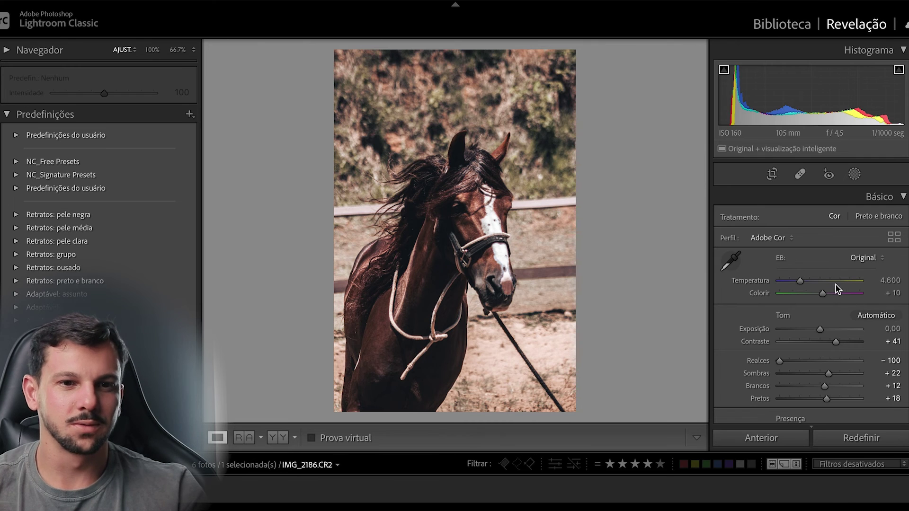
left_click_drag(822, 328, 824, 328)
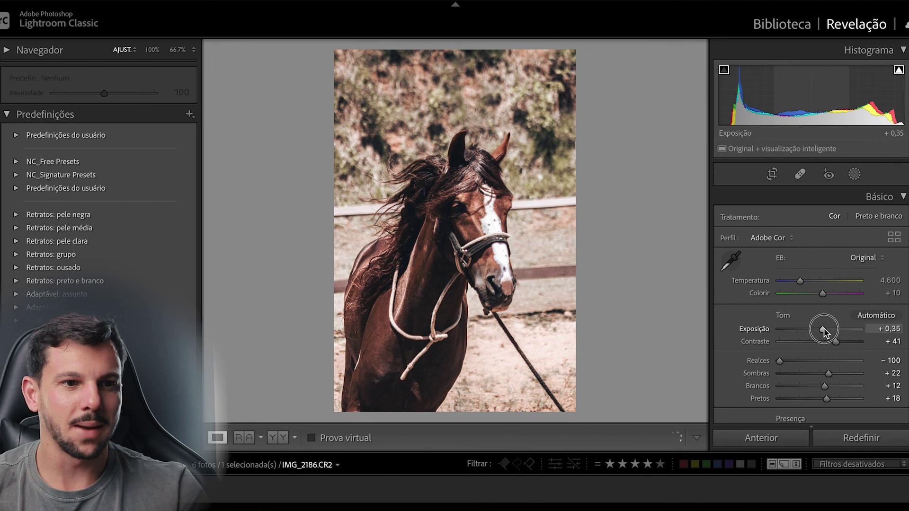
left_click_drag(828, 374, 852, 373)
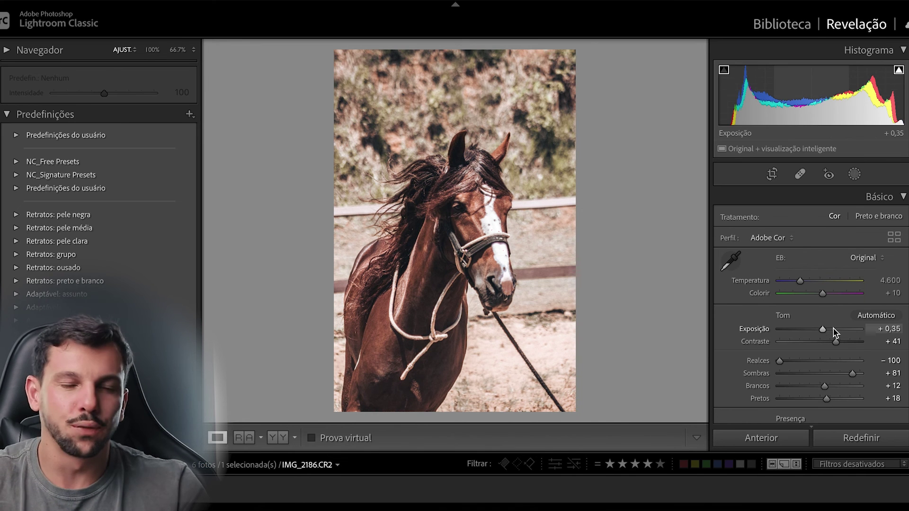
left_click_drag(822, 329, 831, 343)
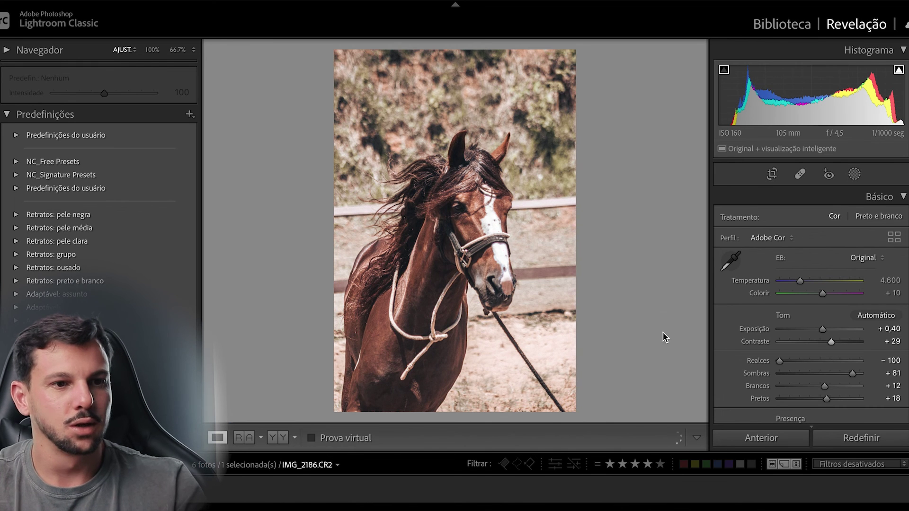
Step: Straighten the horse photo by rotating its crop slightly with the original aspect ratio
key("r")
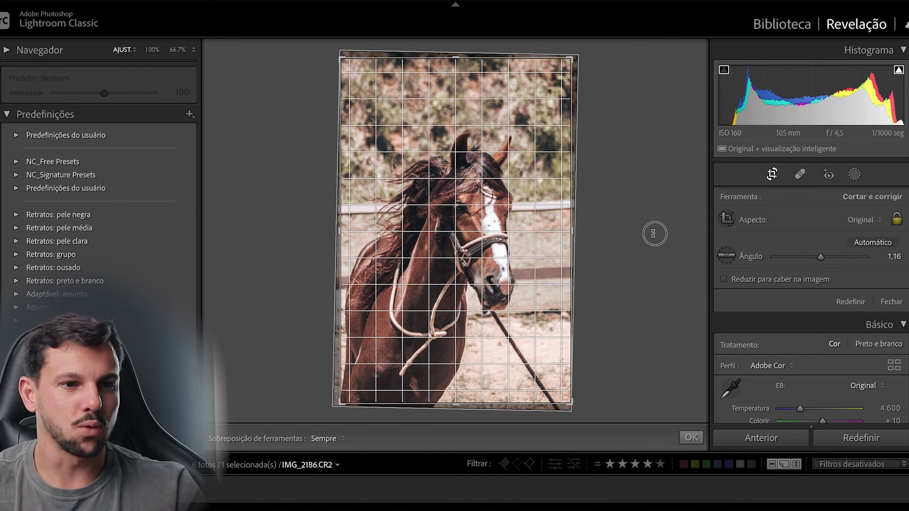